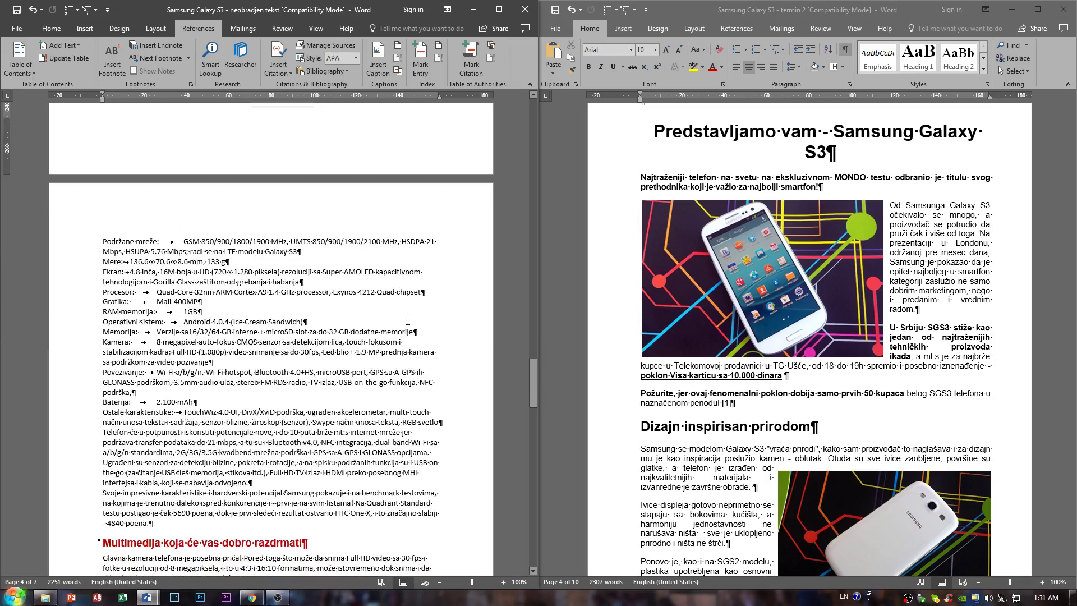
{"action": "scroll", "coordinate": [404, 323], "scroll_direction": "up", "scroll_amount": 15}
{"action": "scroll", "coordinate": [402, 329], "scroll_direction": "up", "scroll_amount": 15}
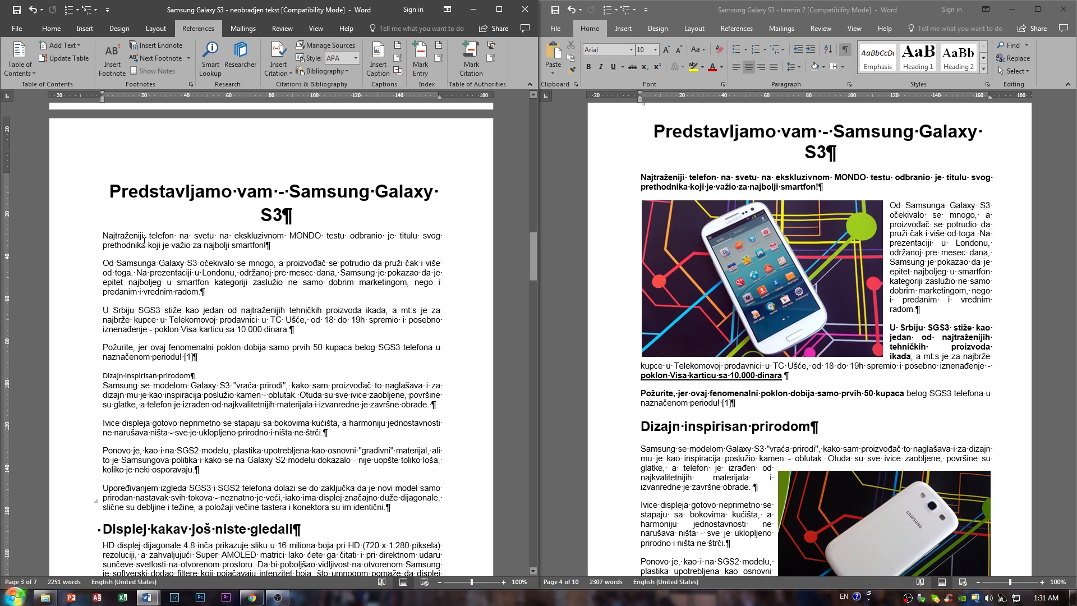
{"action": "scroll", "coordinate": [407, 326], "scroll_direction": "down", "scroll_amount": 18}
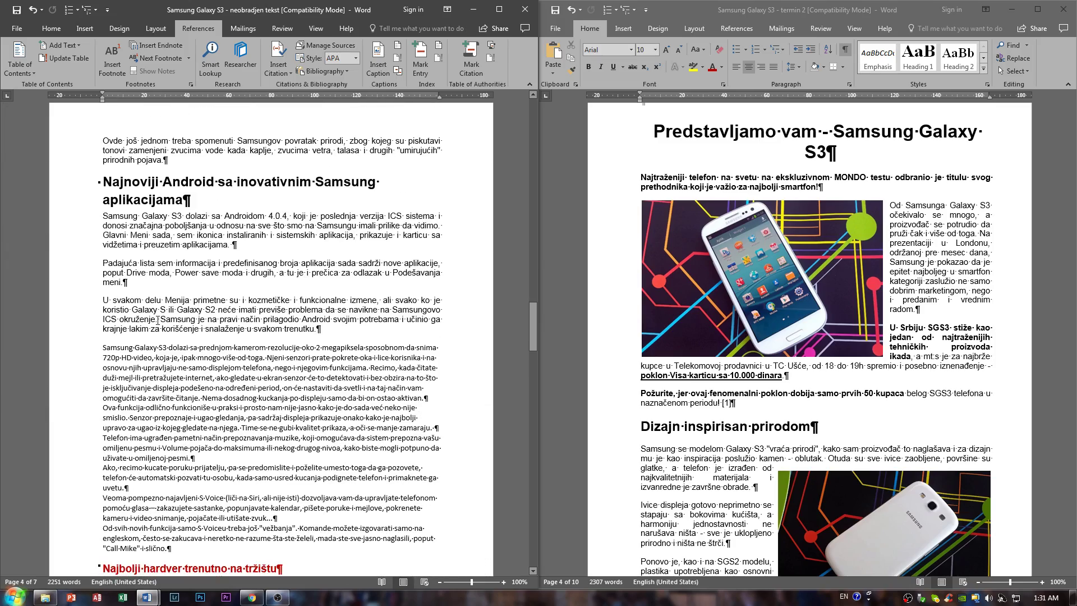
{"action": "scroll", "coordinate": [345, 329], "scroll_direction": "up", "scroll_amount": 18}
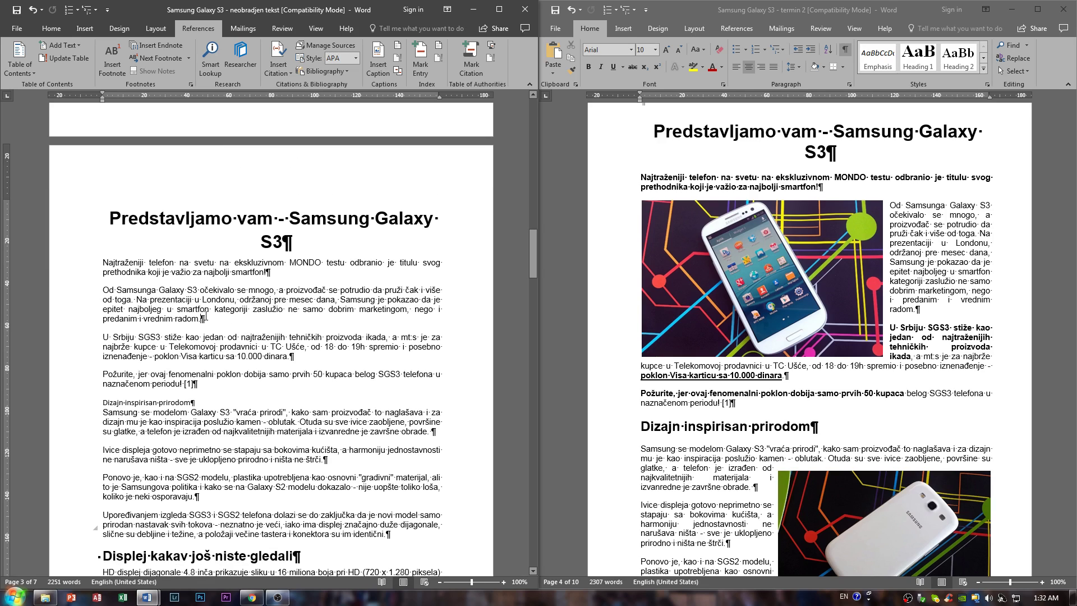
{"action": "left_click_drag", "start_coordinate": [205, 318], "coordinate": [90, 281]}
{"action": "left_click", "coordinate": [212, 310]}
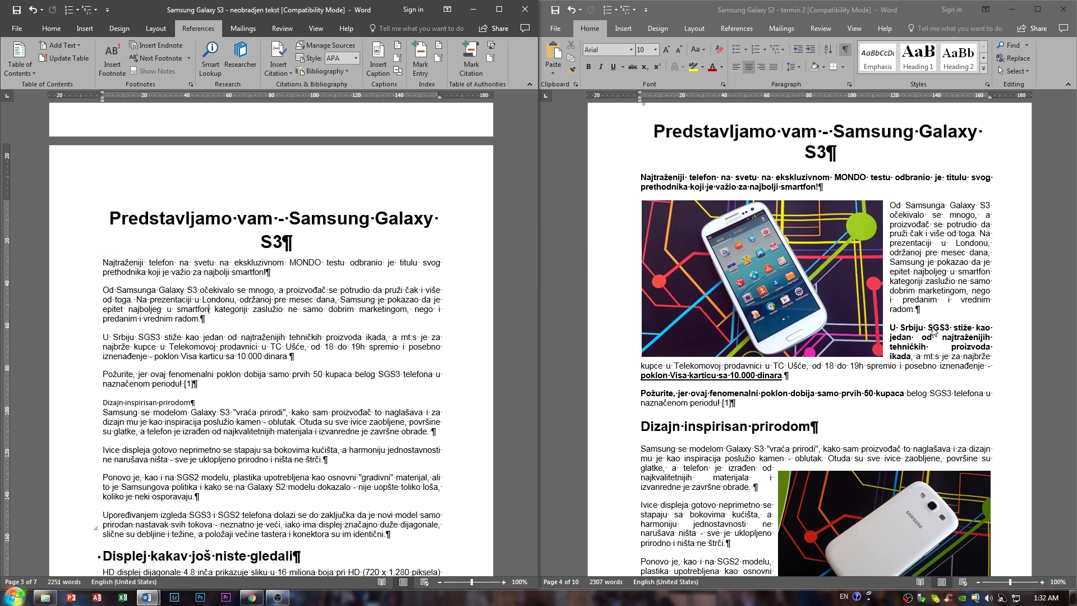
Insert picture file 1 from the Samsung-foto folder into the "Od Samsunga Galaxy S3" paragraph, right after "S3"
{"action": "left_click", "coordinate": [820, 245]}
{"action": "left_click", "coordinate": [351, 291]}
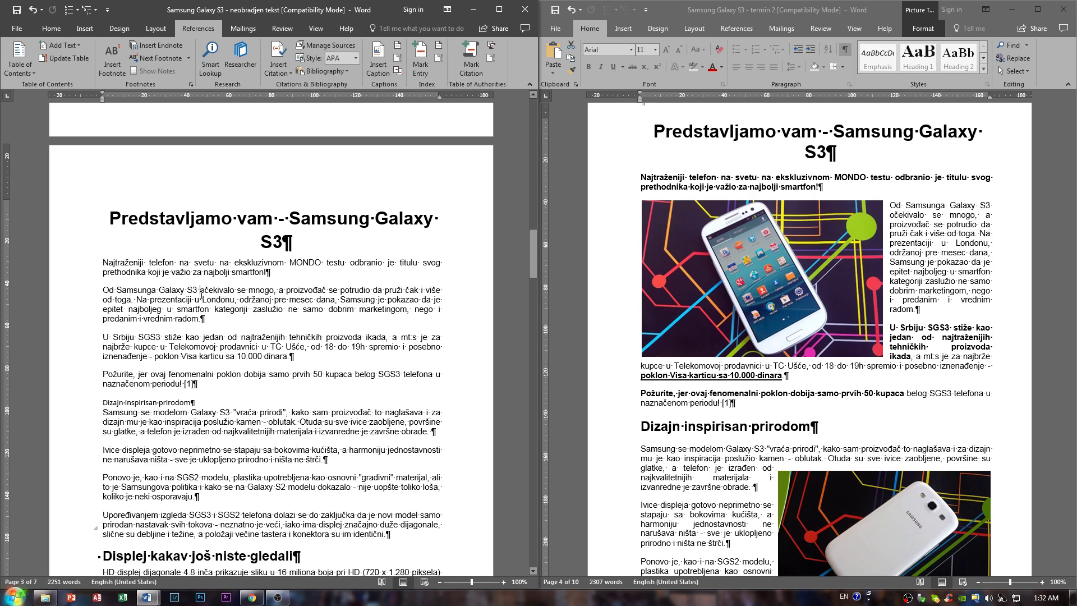
{"action": "left_click", "coordinate": [85, 28]}
{"action": "left_click", "coordinate": [69, 56]}
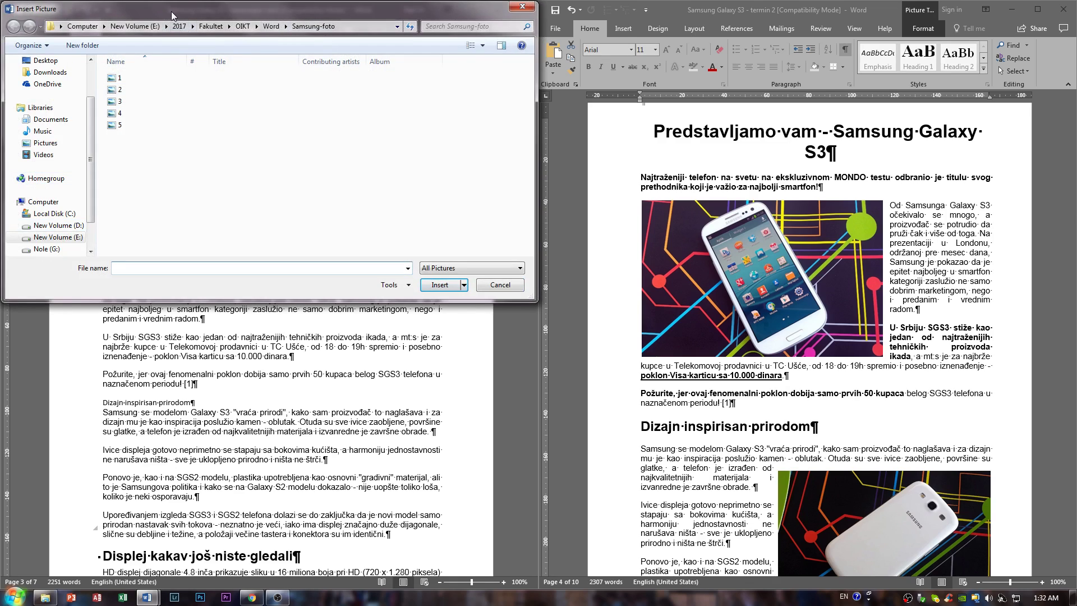
{"action": "left_click_drag", "start_coordinate": [170, 11], "coordinate": [203, 46]}
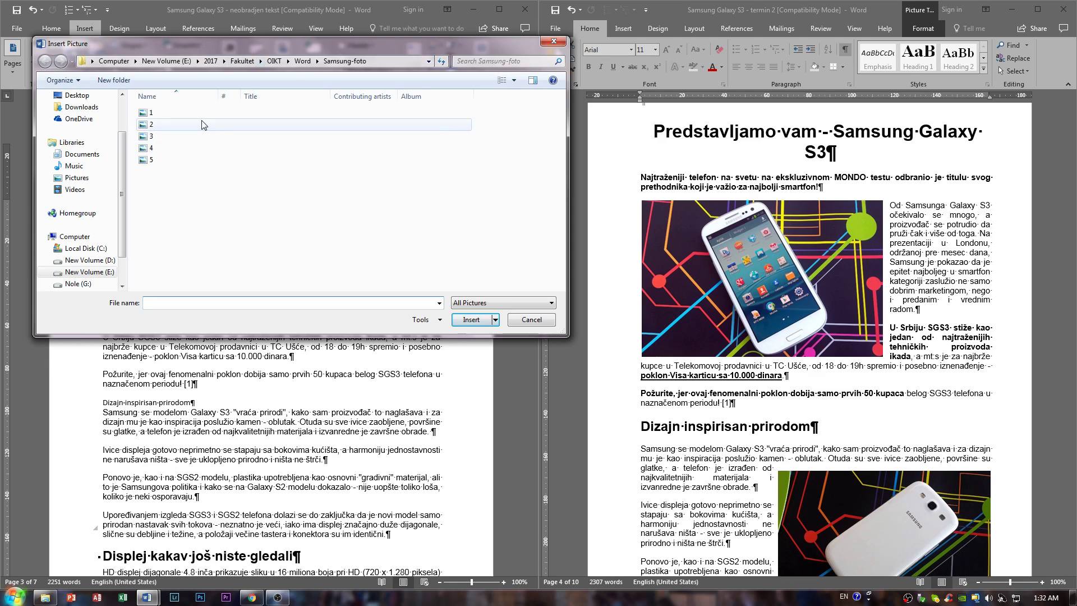
{"action": "left_click", "coordinate": [150, 112]}
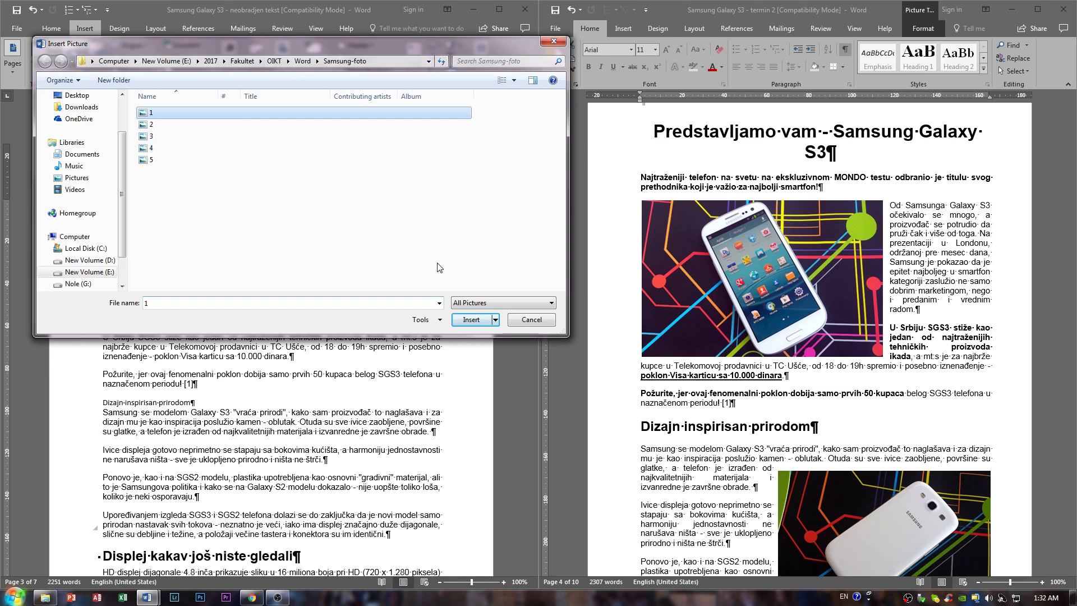
{"action": "left_click", "coordinate": [475, 323]}
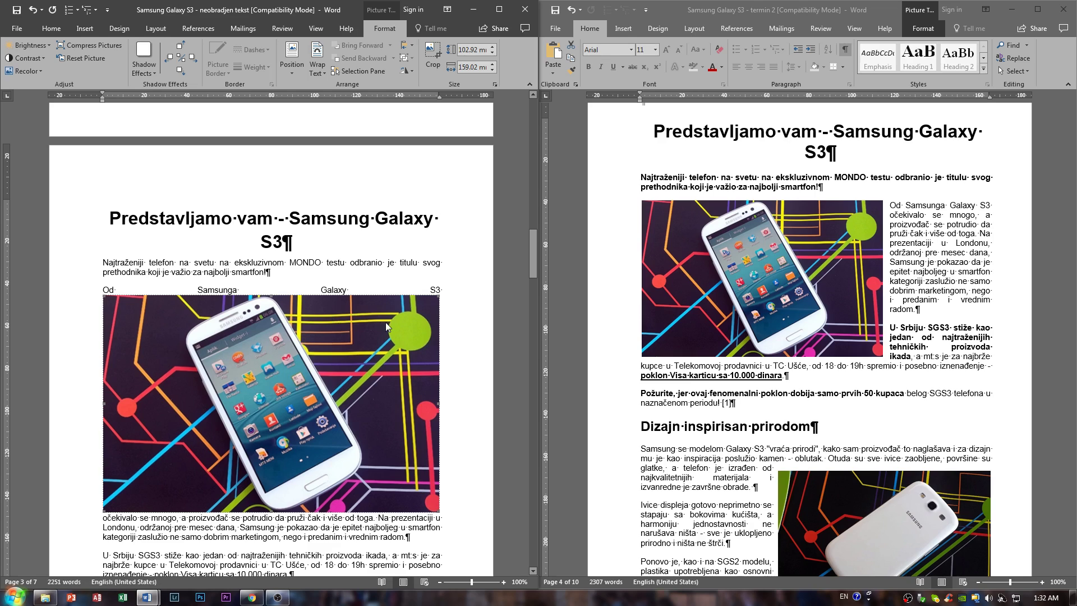
Scale the inserted phone picture down proportionally to about 78 mm high by 120 mm wide
{"action": "scroll", "coordinate": [324, 314], "scroll_direction": "down", "scroll_amount": 3}
{"action": "scroll", "coordinate": [364, 331], "scroll_direction": "down", "scroll_amount": 1}
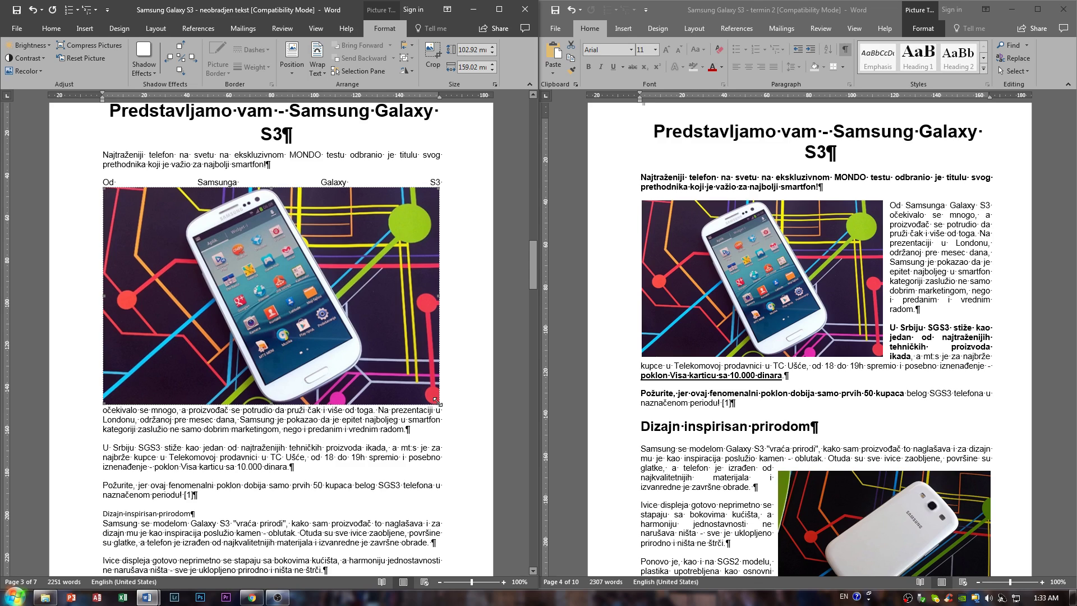
{"action": "left_click_drag", "start_coordinate": [436, 401], "coordinate": [348, 308]}
{"action": "left_click", "coordinate": [438, 206]}
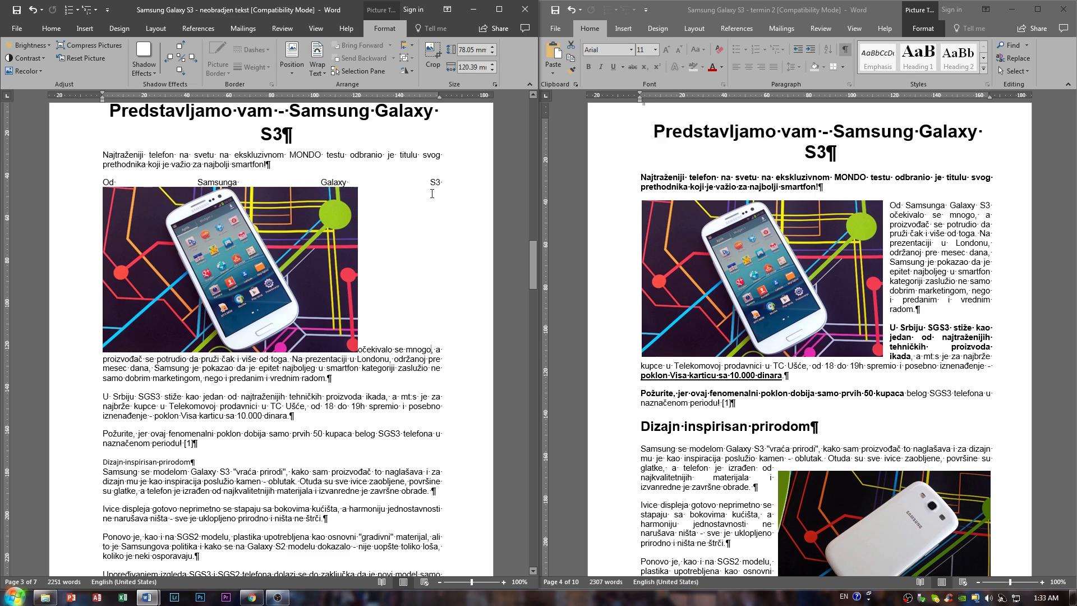
Set the phone picture's text wrapping style to Square in the layout options
{"action": "left_click", "coordinate": [317, 241]}
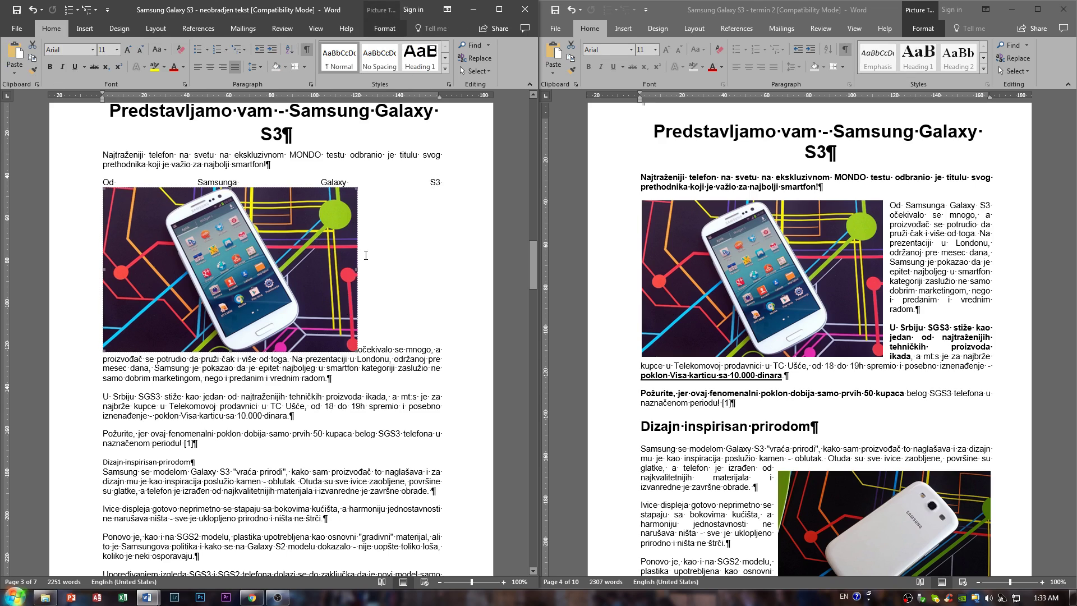
{"action": "right_click", "coordinate": [308, 256]}
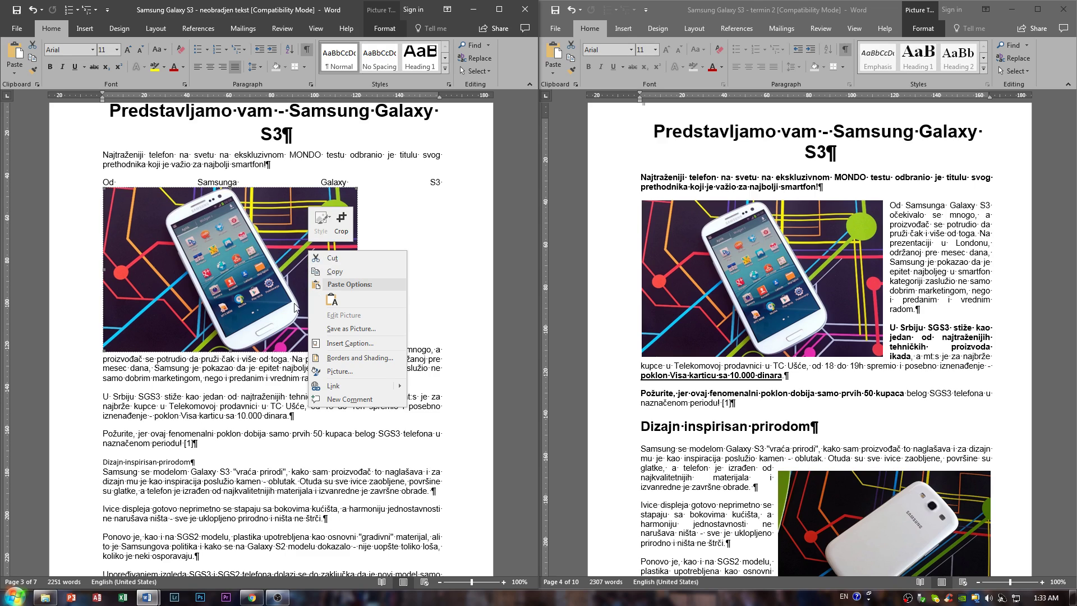
{"action": "left_click", "coordinate": [392, 7]}
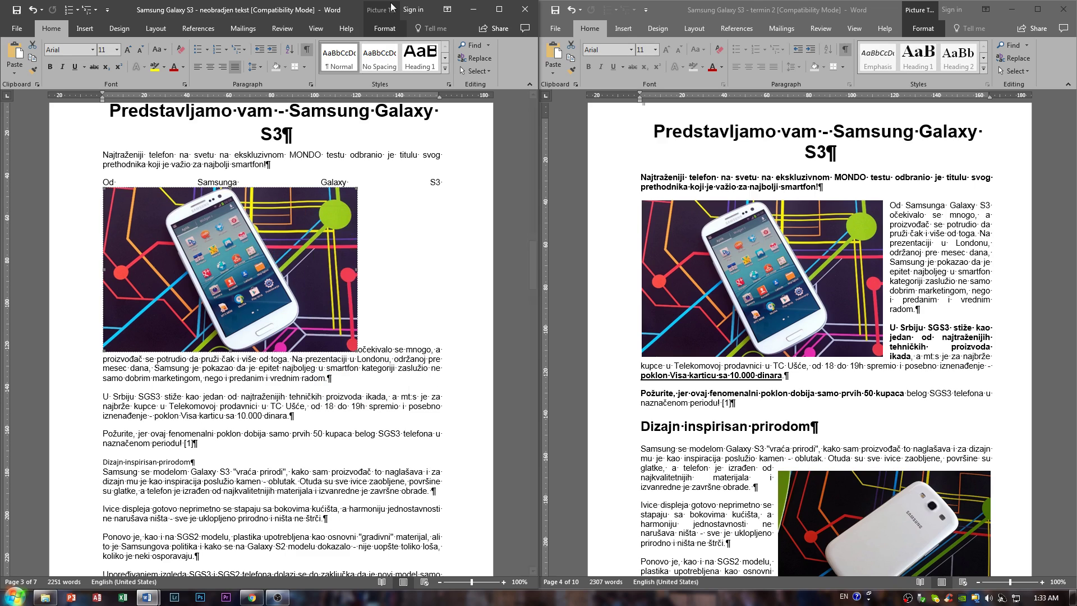
{"action": "left_click", "coordinate": [385, 26]}
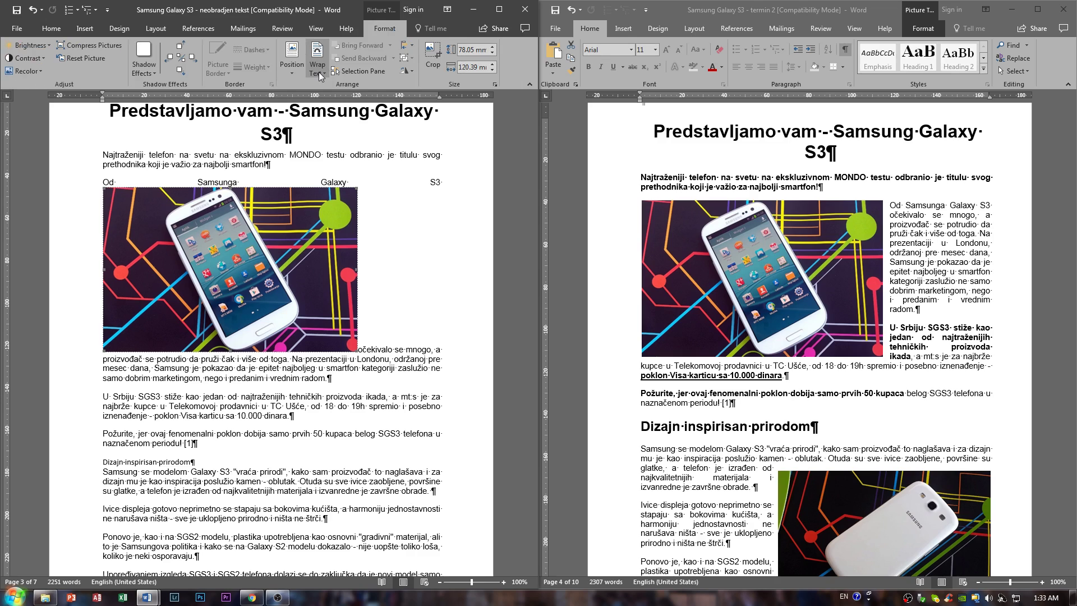
{"action": "left_click", "coordinate": [318, 71]}
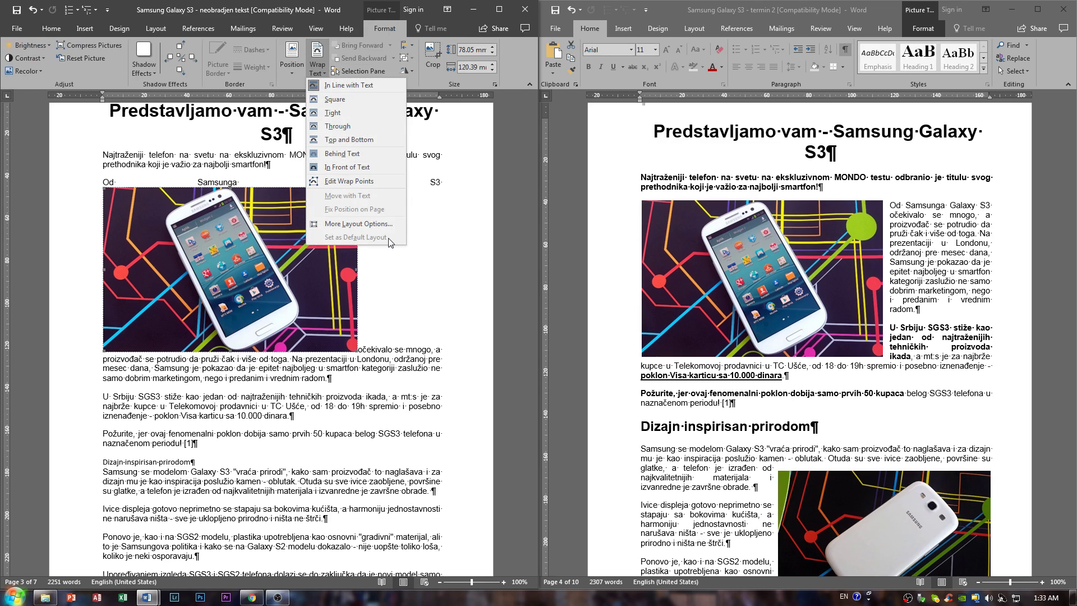
{"action": "left_click", "coordinate": [358, 223]}
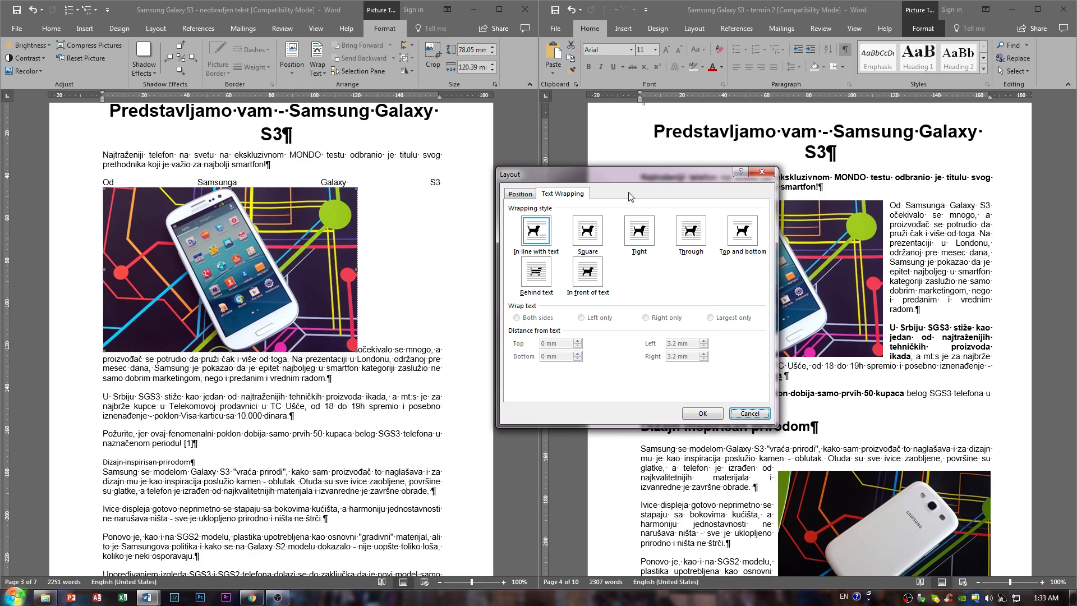
{"action": "left_click", "coordinate": [762, 172]}
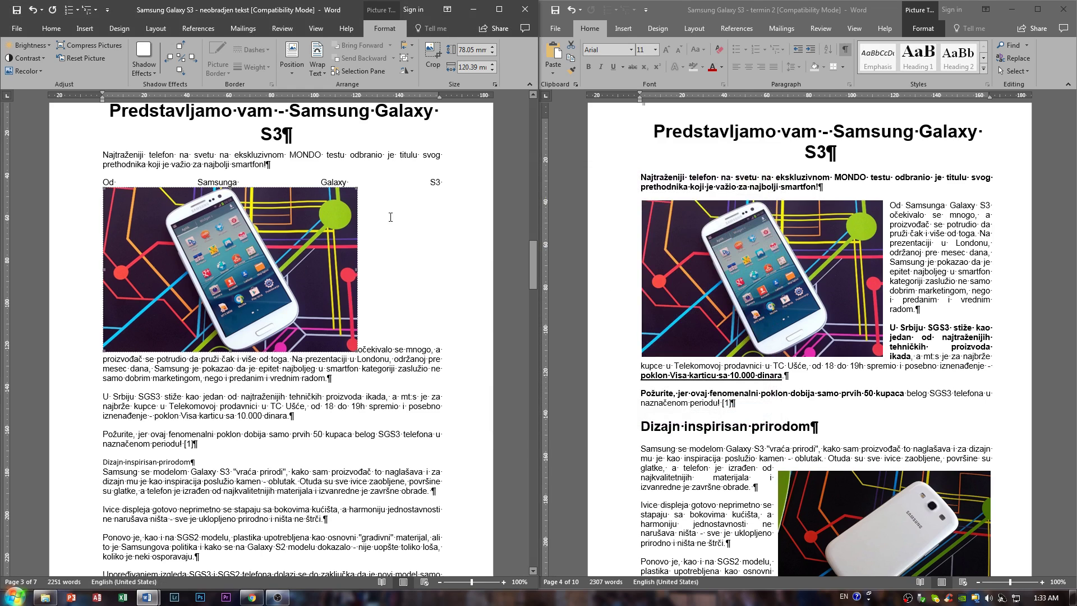
{"action": "left_click", "coordinate": [318, 66]}
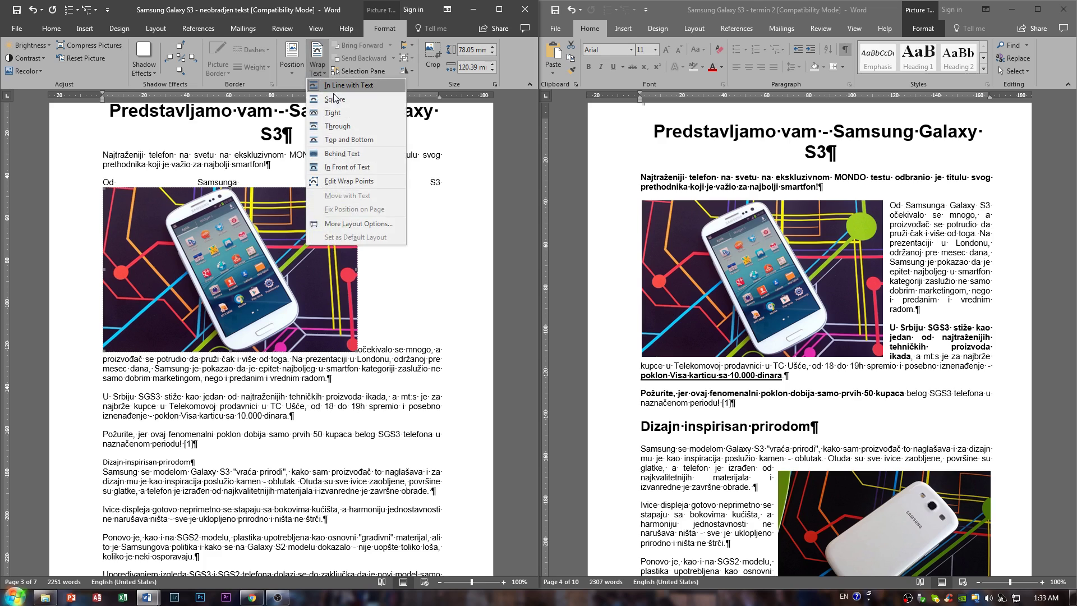
{"action": "left_click", "coordinate": [375, 225]}
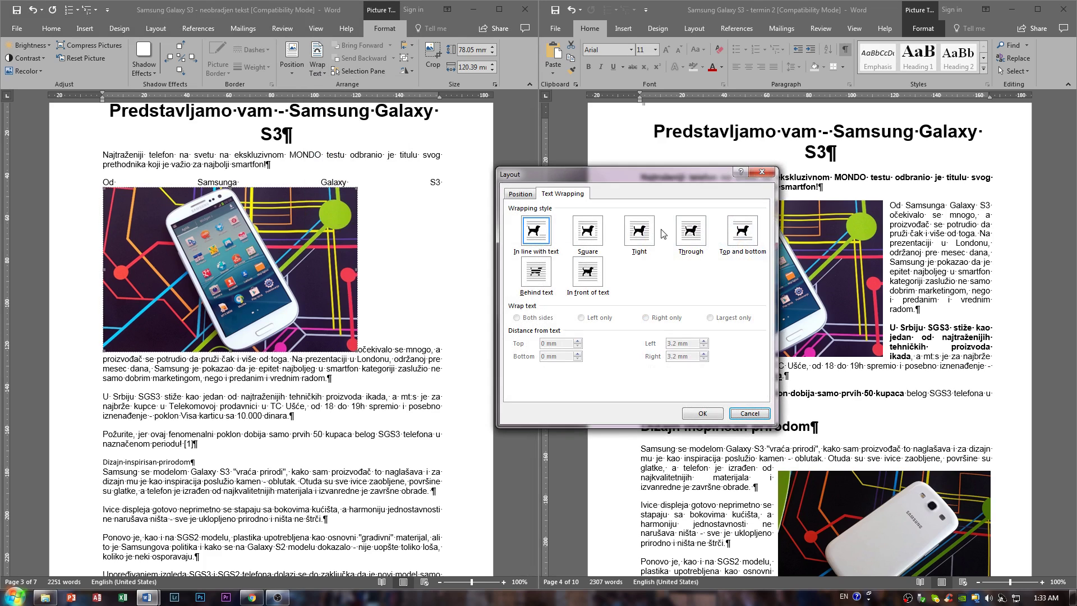
{"action": "left_click_drag", "start_coordinate": [627, 172], "coordinate": [538, 166]}
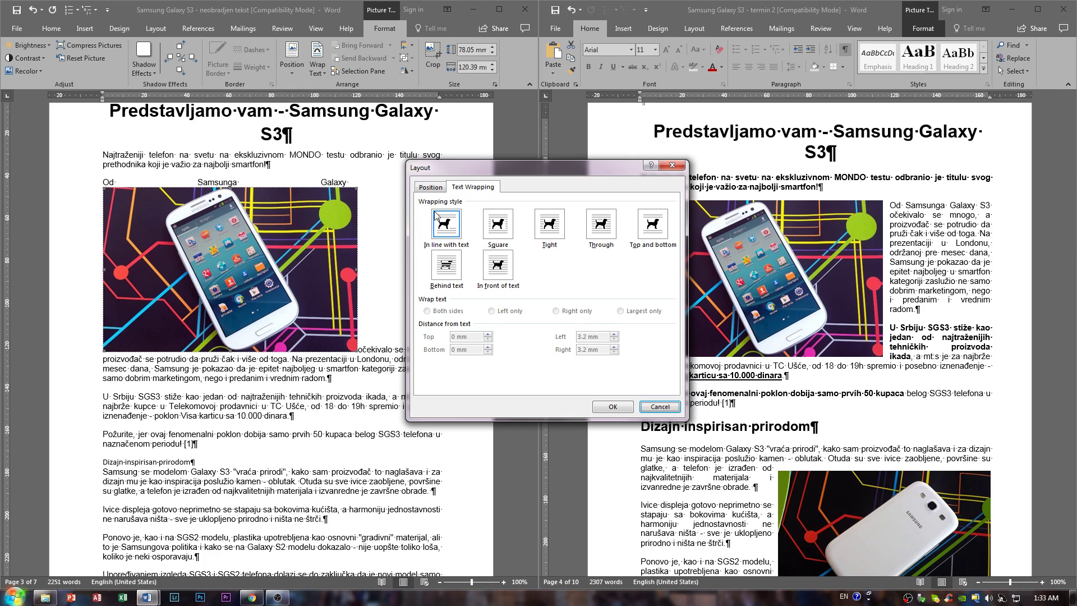
{"action": "left_click", "coordinate": [497, 230]}
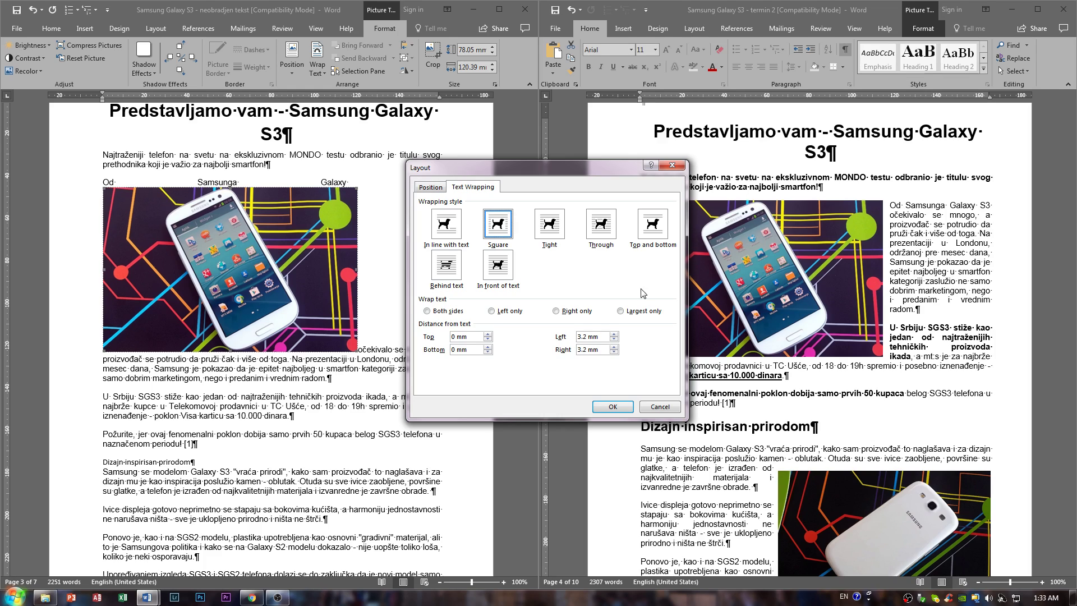
{"action": "left_click", "coordinate": [594, 405]}
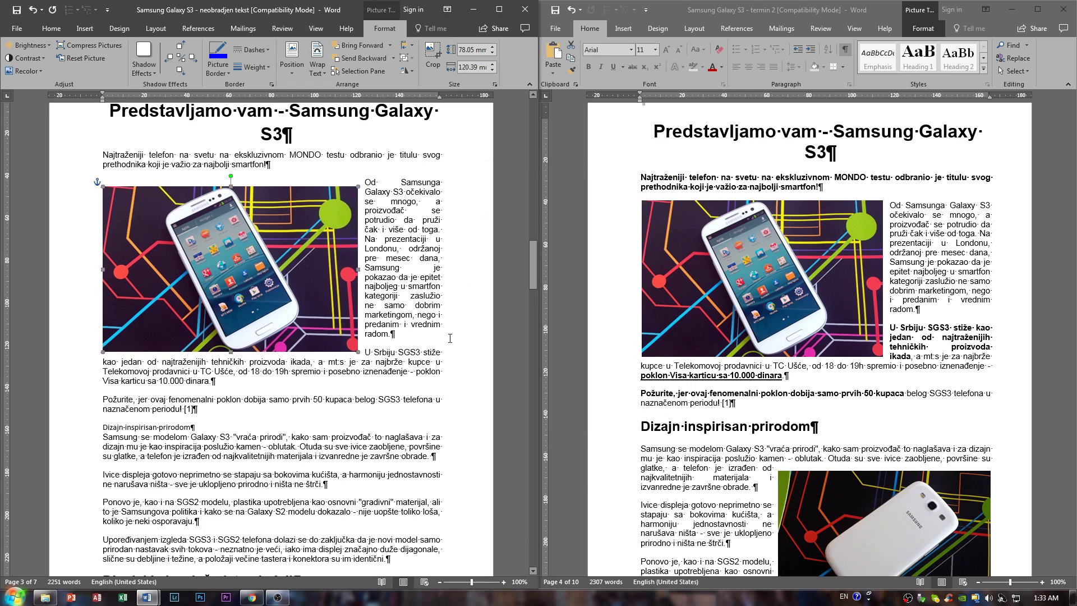
Nudge the phone picture down until it sits below the first three lines of the "Od Samsunga Galaxy S3" paragraph
{"action": "key", "text": "Down"}
{"action": "key", "text": "Down"}
{"action": "key", "text": "Down"}
{"action": "key", "text": "Down"}
{"action": "key", "text": "Down"}
{"action": "key", "text": "Down"}
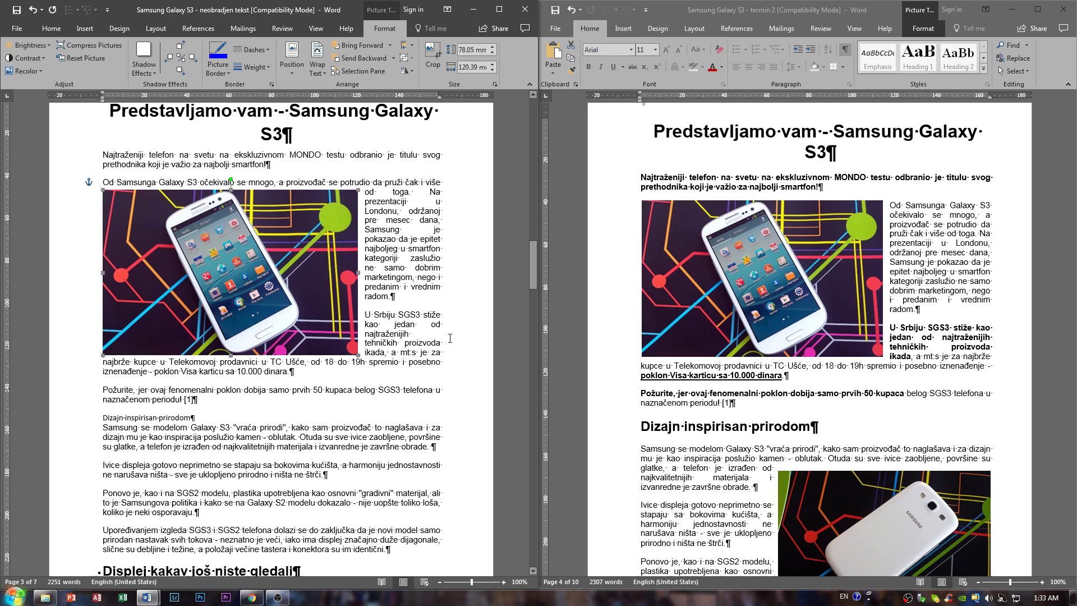
{"action": "key", "text": "Down"}
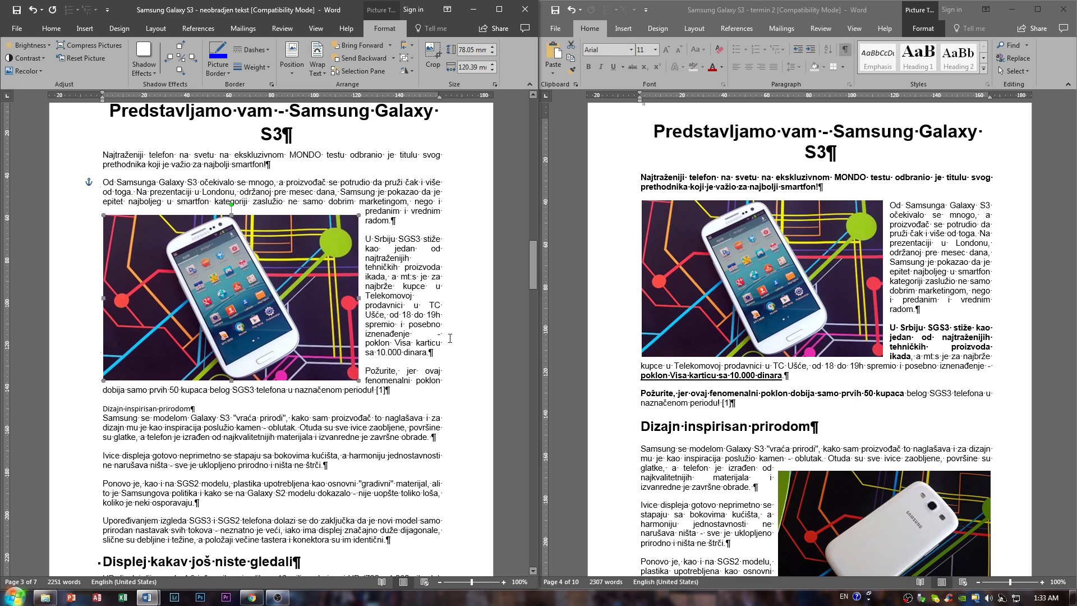
Nudge the phone picture away from the left margin and slightly down so text flows on both sides
{"action": "key", "text": "Right"}
{"action": "key", "text": "Right"}
{"action": "key", "text": "Right"}
{"action": "key", "text": "Right"}
{"action": "key", "text": "Right"}
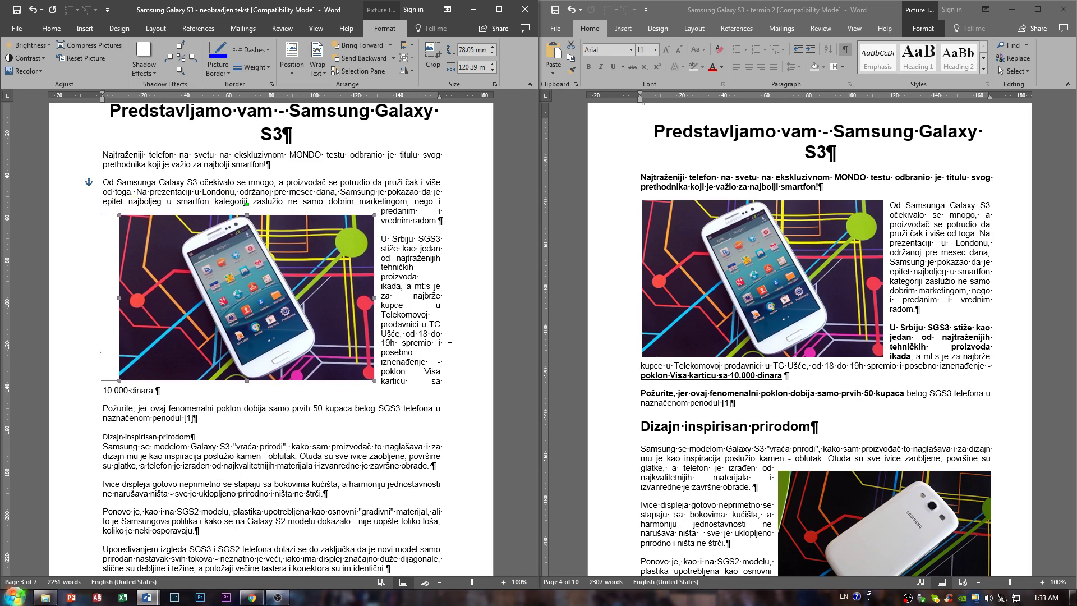
{"action": "key", "text": "Down"}
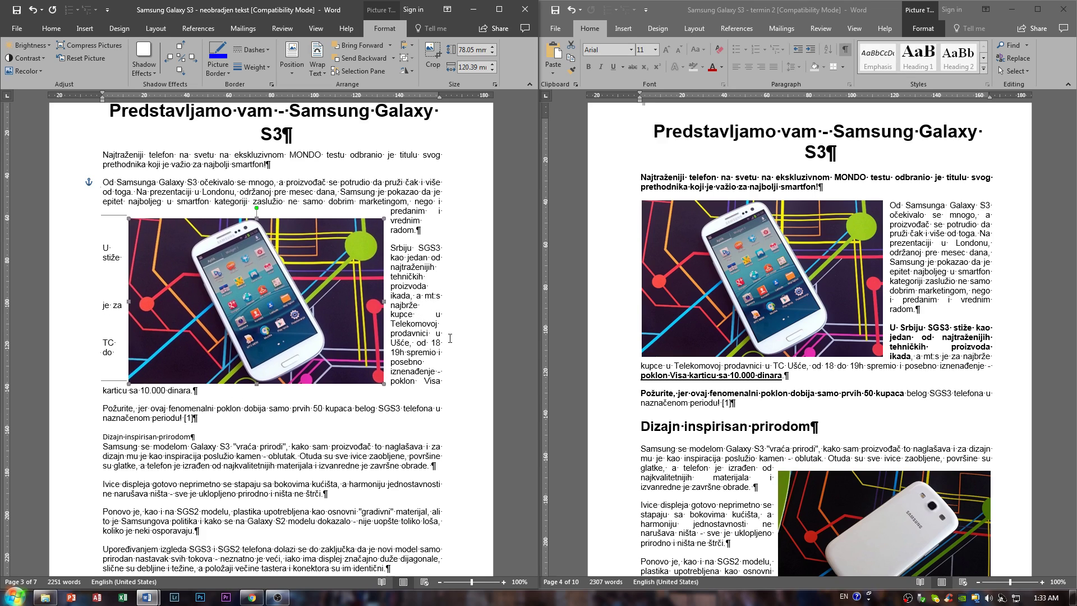
{"action": "key", "text": "ctrl+Left"}
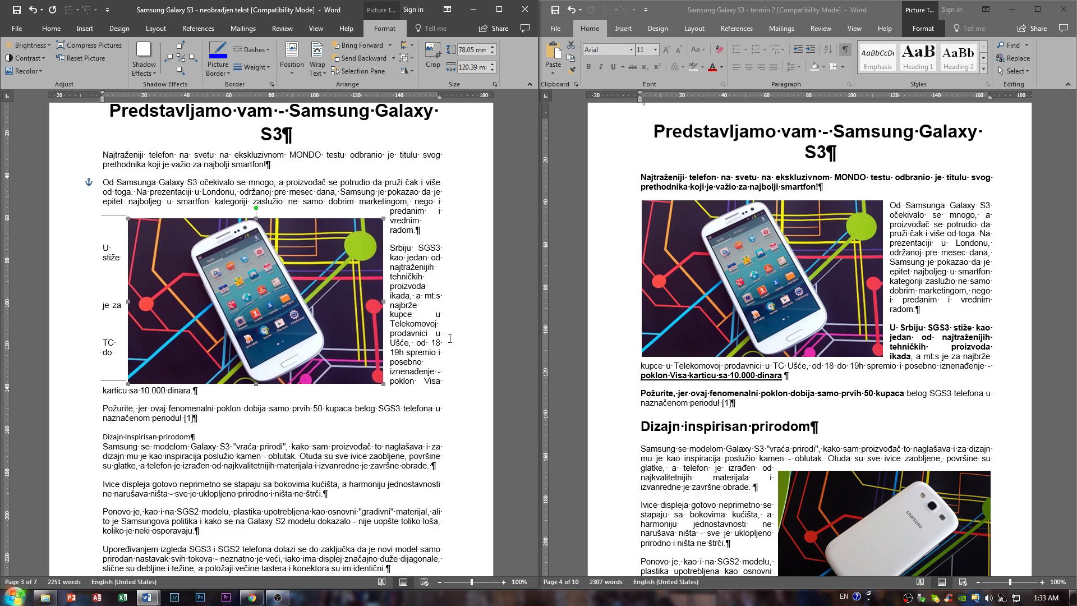
Align the phone picture to the left margin and nudge it up beside the start of the "Od Samsunga Galaxy S3" paragraph
{"action": "left_click", "coordinate": [416, 50]}
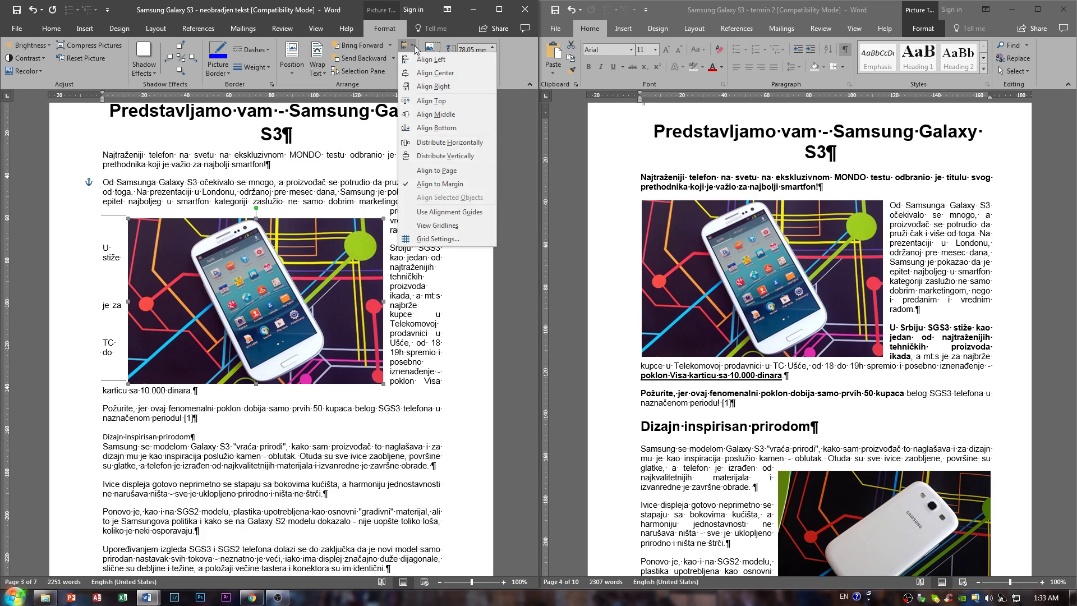
{"action": "left_click", "coordinate": [421, 60]}
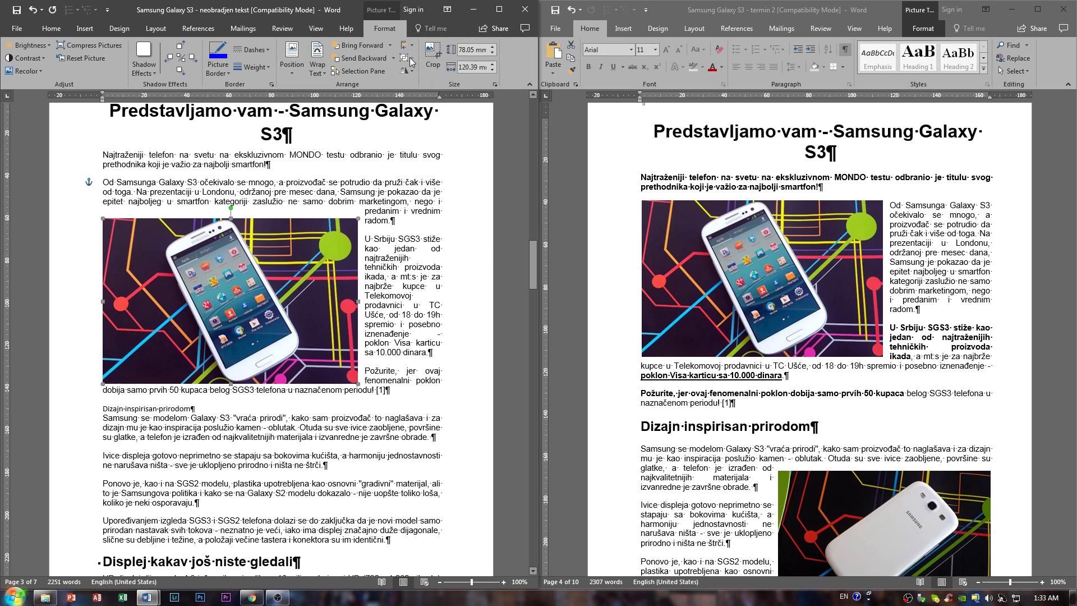
{"action": "key", "text": "Up"}
{"action": "key", "text": "Up"}
{"action": "key", "text": "Up"}
{"action": "key", "text": "Up"}
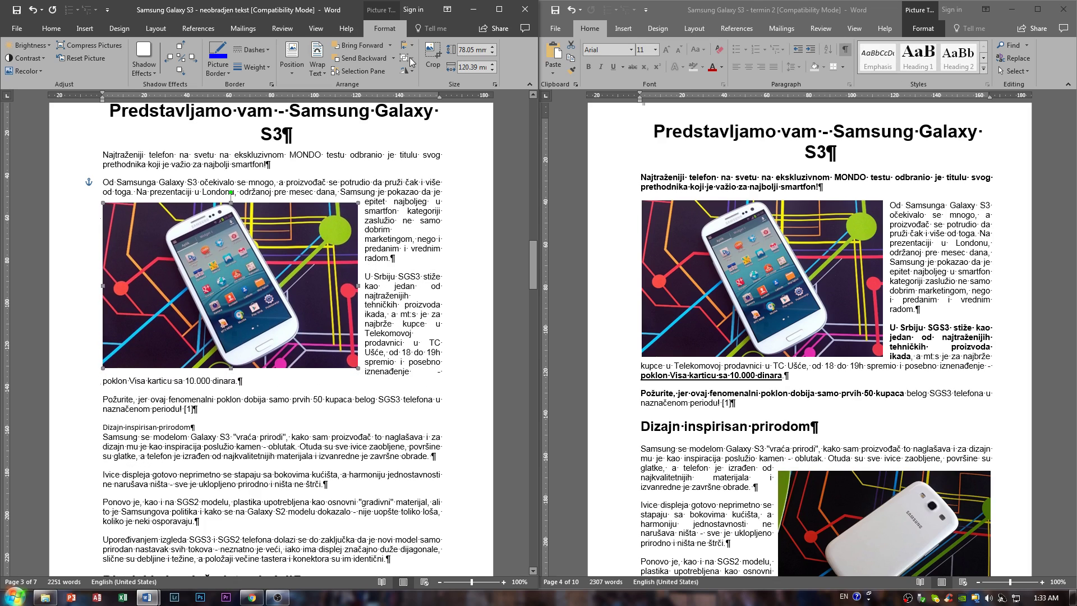
{"action": "key", "text": "Up"}
{"action": "key", "text": "Up"}
{"action": "key", "text": "Up"}
{"action": "key", "text": "Up"}
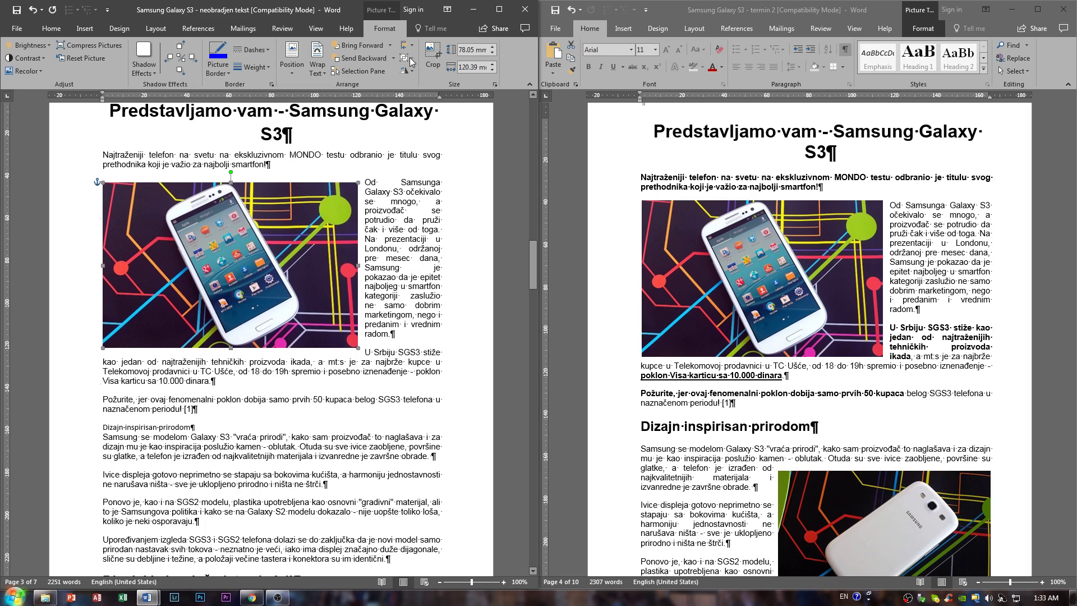
{"action": "key", "text": "Up"}
{"action": "key", "text": "Up"}
{"action": "key", "text": "Up"}
{"action": "key", "text": "Up"}
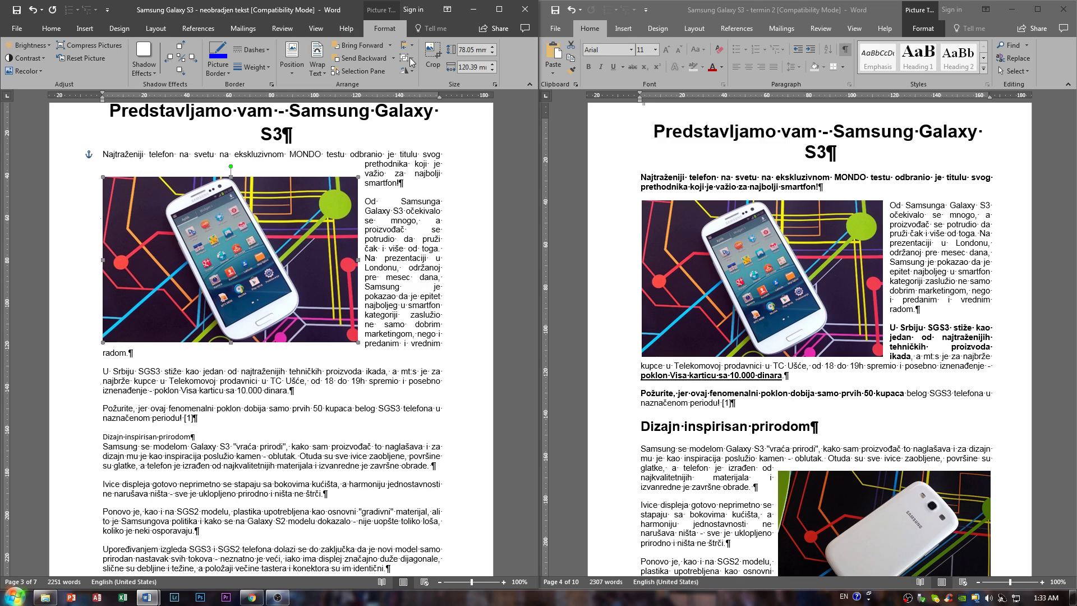
{"action": "key", "text": "Down"}
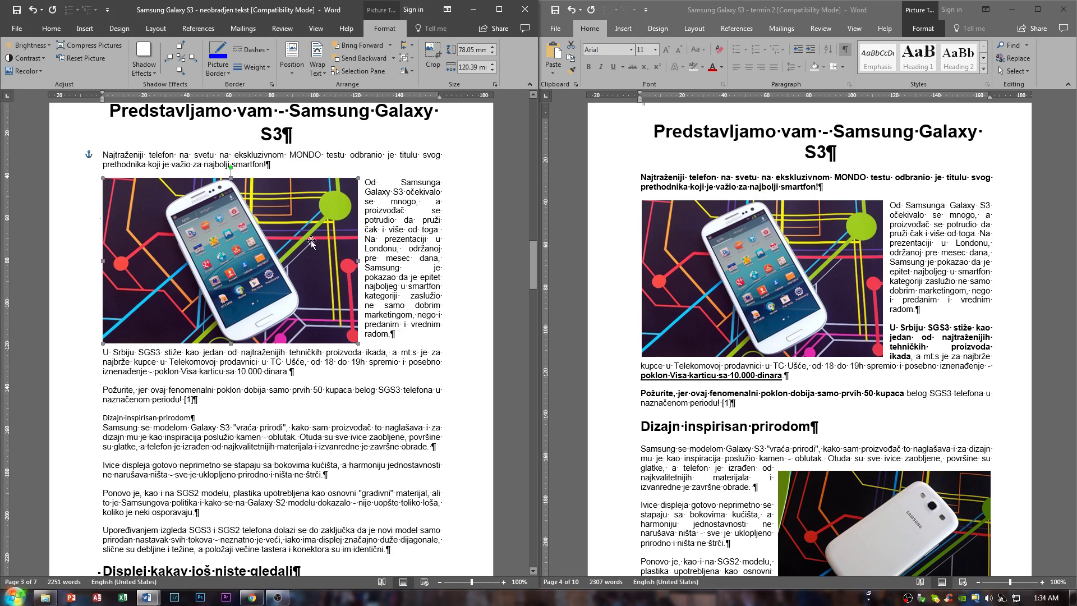
{"action": "key", "text": "Escape"}
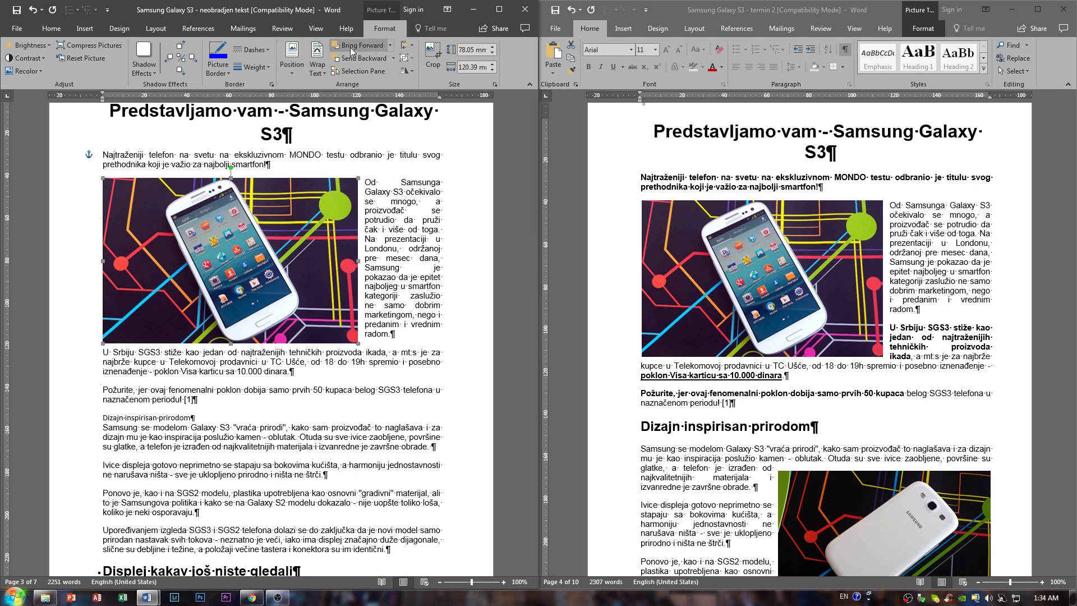
{"action": "left_click", "coordinate": [291, 76]}
{"action": "left_click", "coordinate": [291, 77]}
{"action": "left_click", "coordinate": [261, 70]}
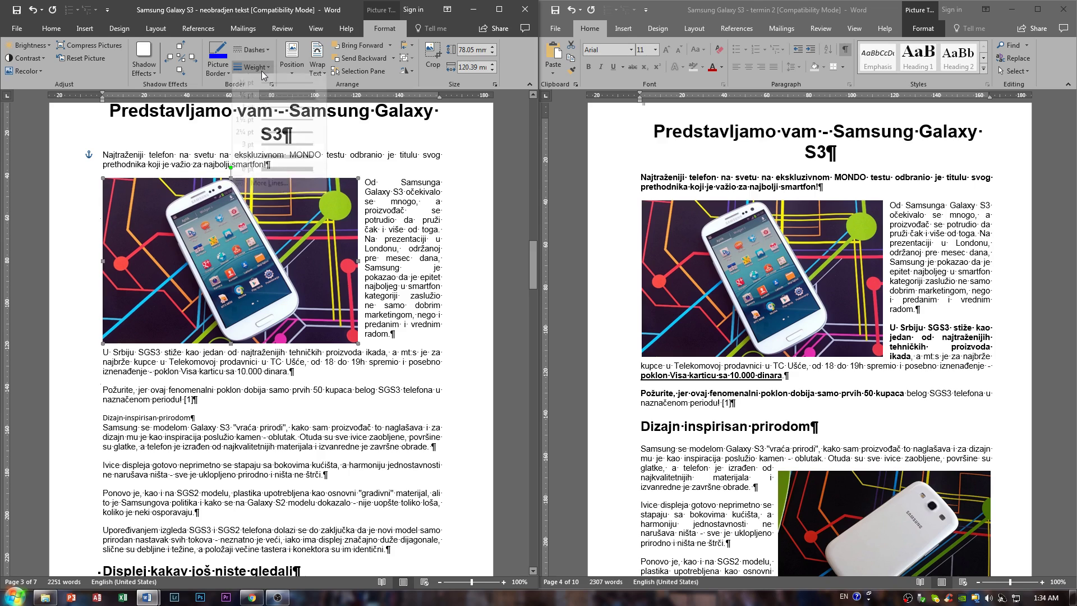
{"action": "left_click", "coordinate": [262, 71]}
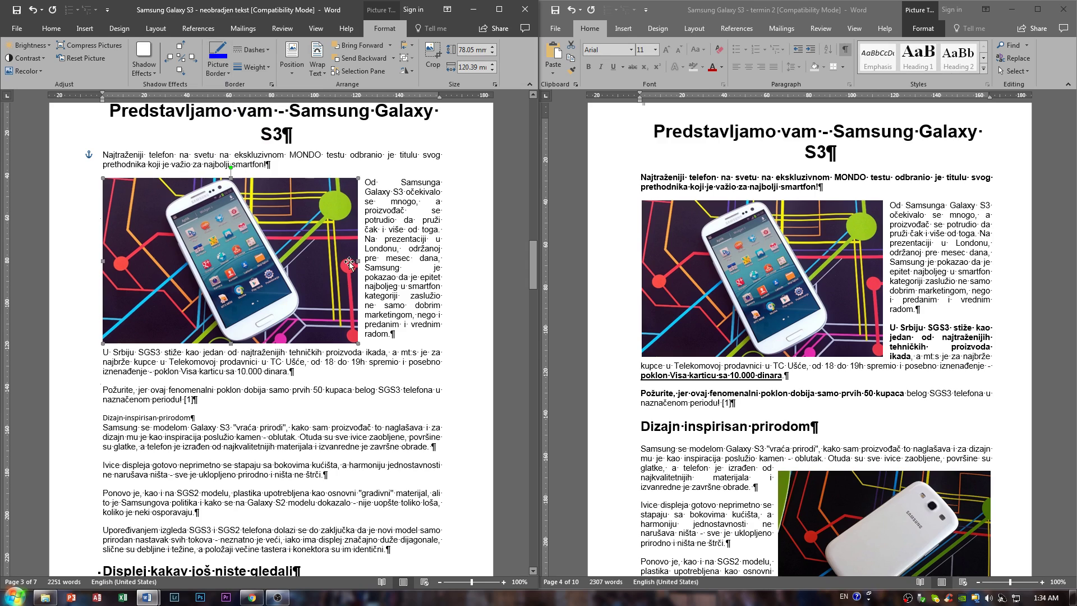
{"action": "left_click", "coordinate": [144, 66]}
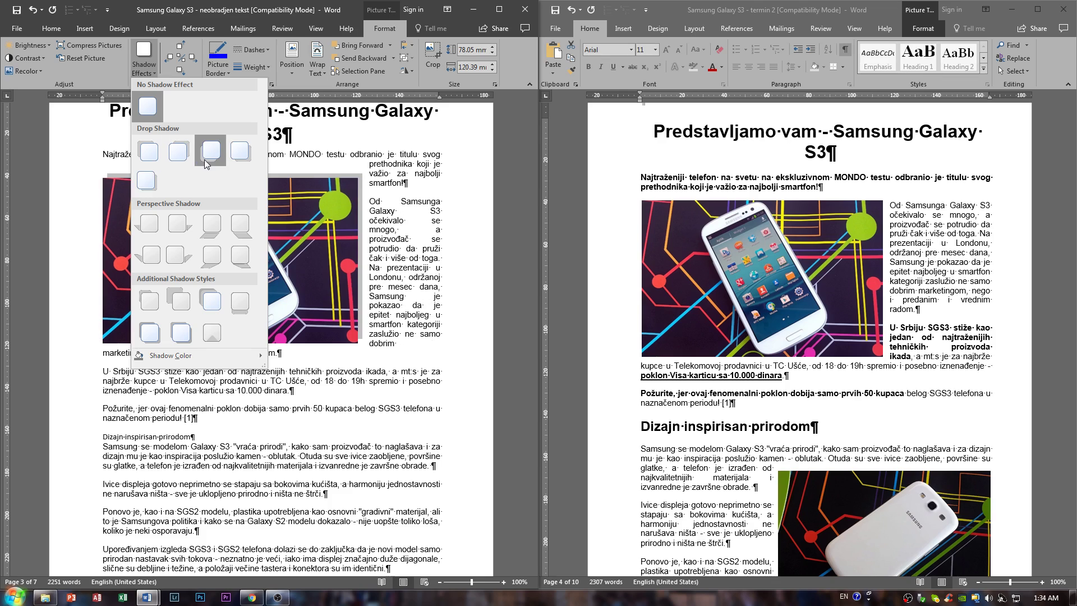
{"action": "left_click", "coordinate": [342, 261]}
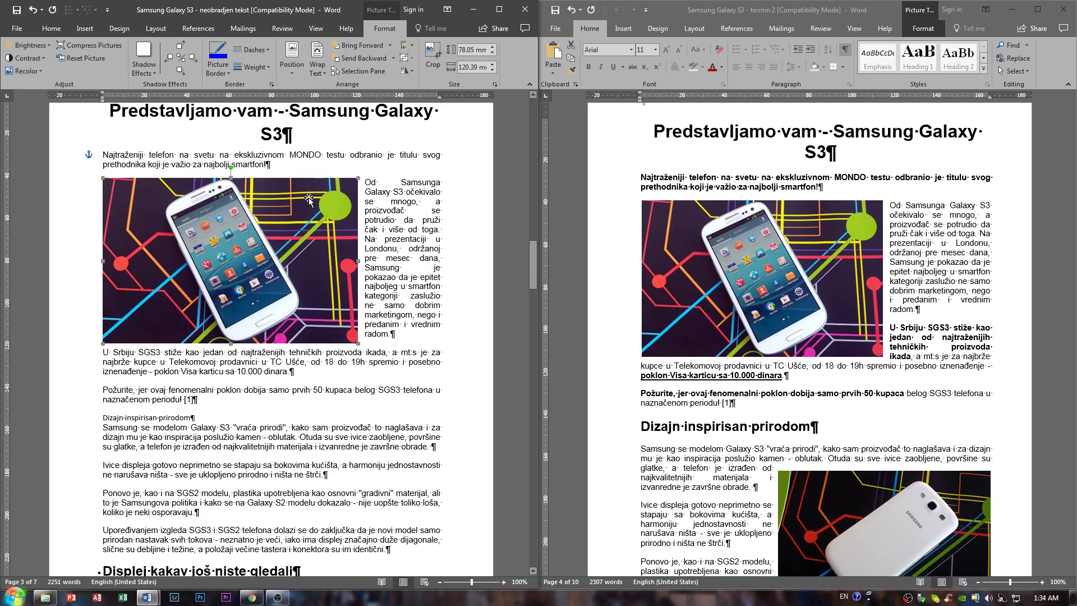
Maximize the raw document's window and insert a numbered caption below the phone picture using a new label named "Slika"
{"action": "left_click", "coordinate": [295, 27]}
{"action": "left_click", "coordinate": [231, 26]}
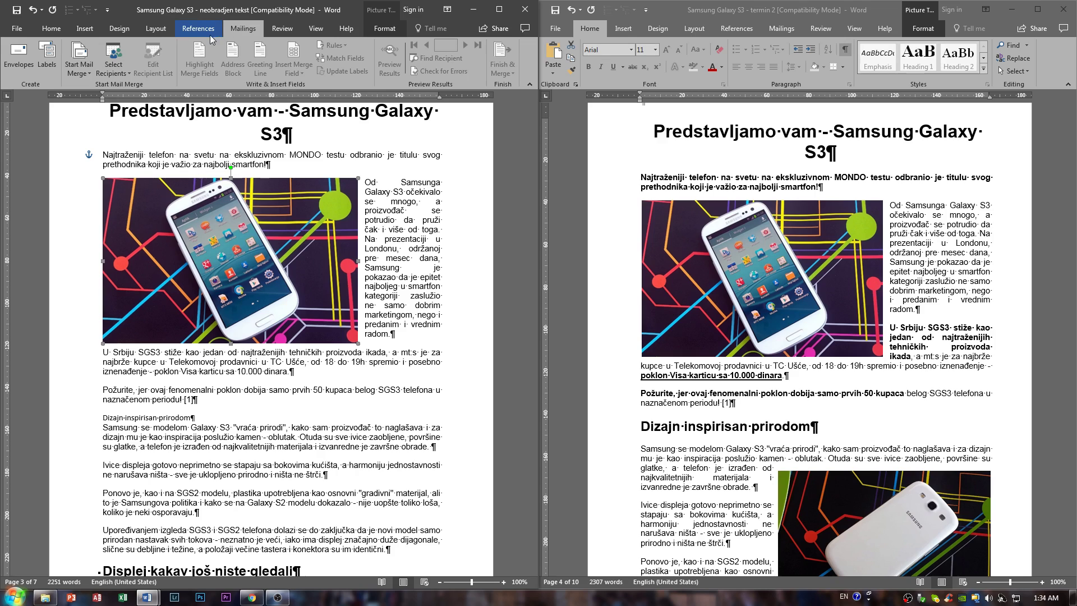
{"action": "left_click", "coordinate": [183, 30]}
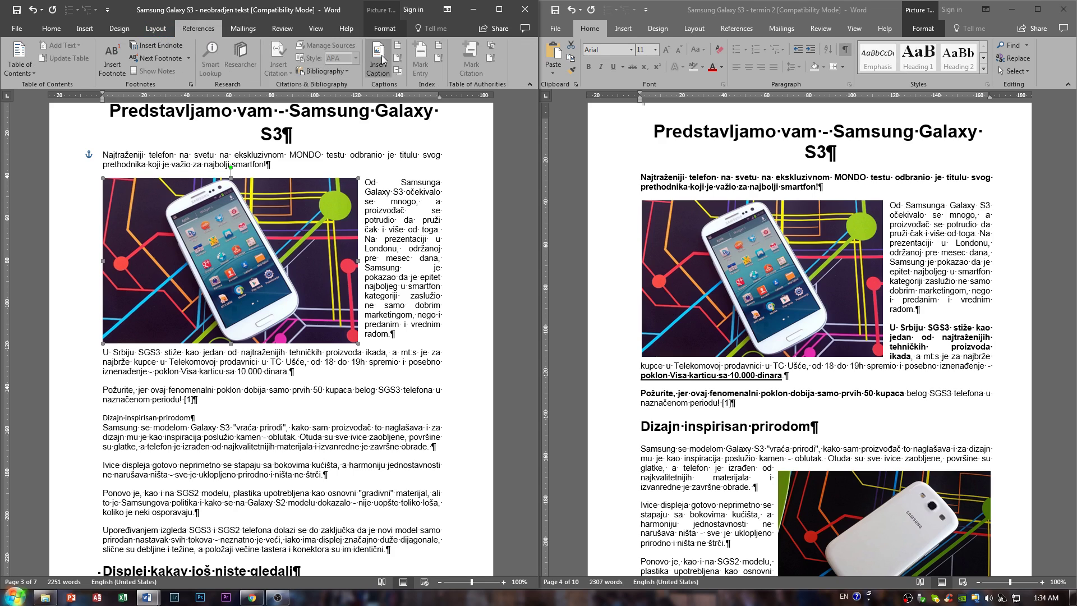
{"action": "double_click", "coordinate": [340, 12]}
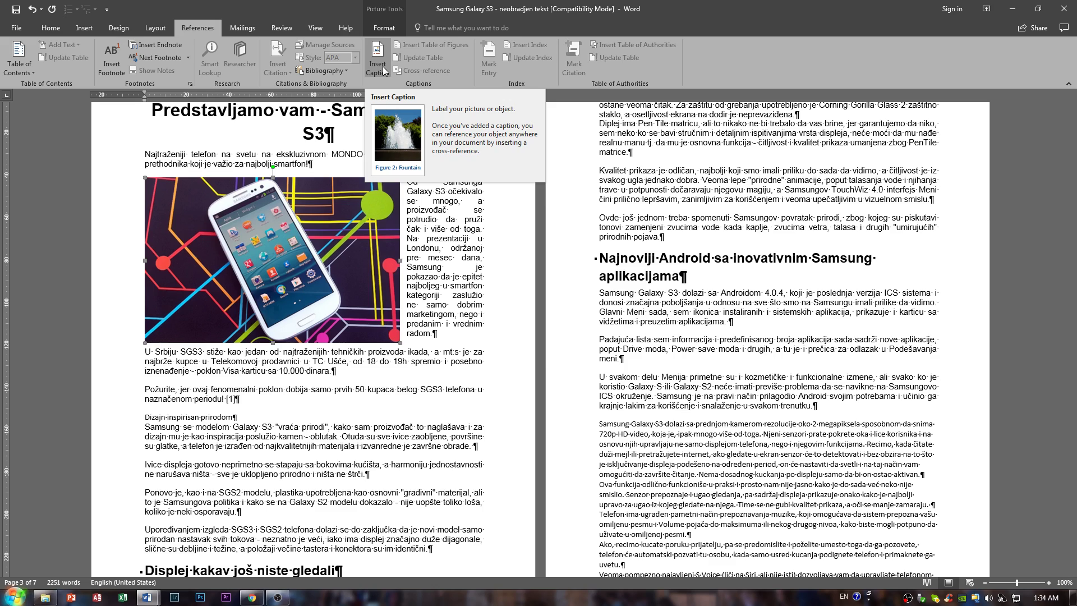
{"action": "left_click", "coordinate": [377, 64]}
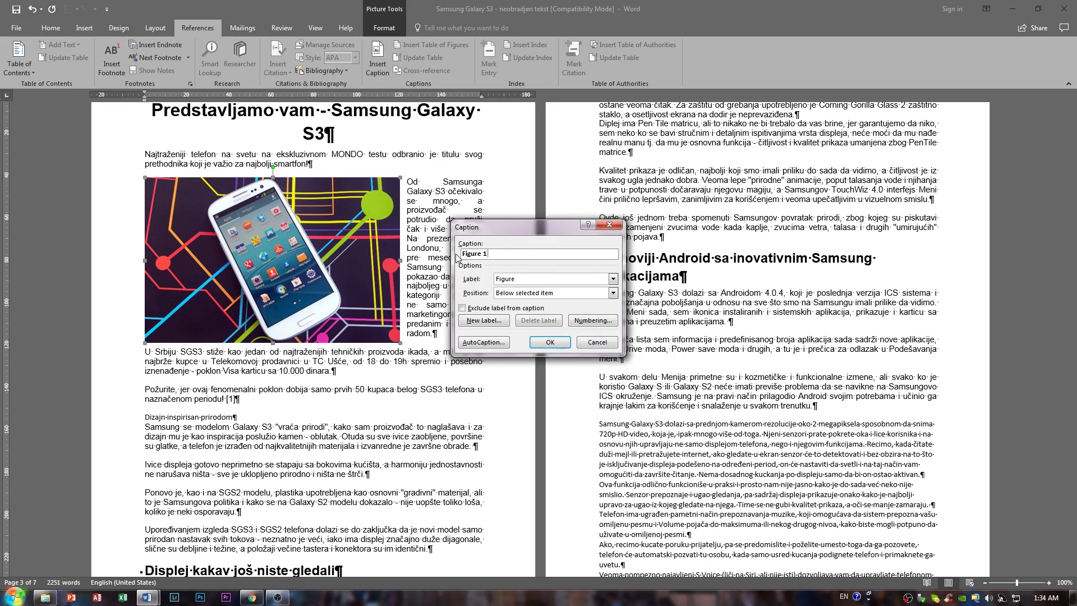
{"action": "left_click", "coordinate": [514, 279]}
{"action": "left_click", "coordinate": [516, 284]}
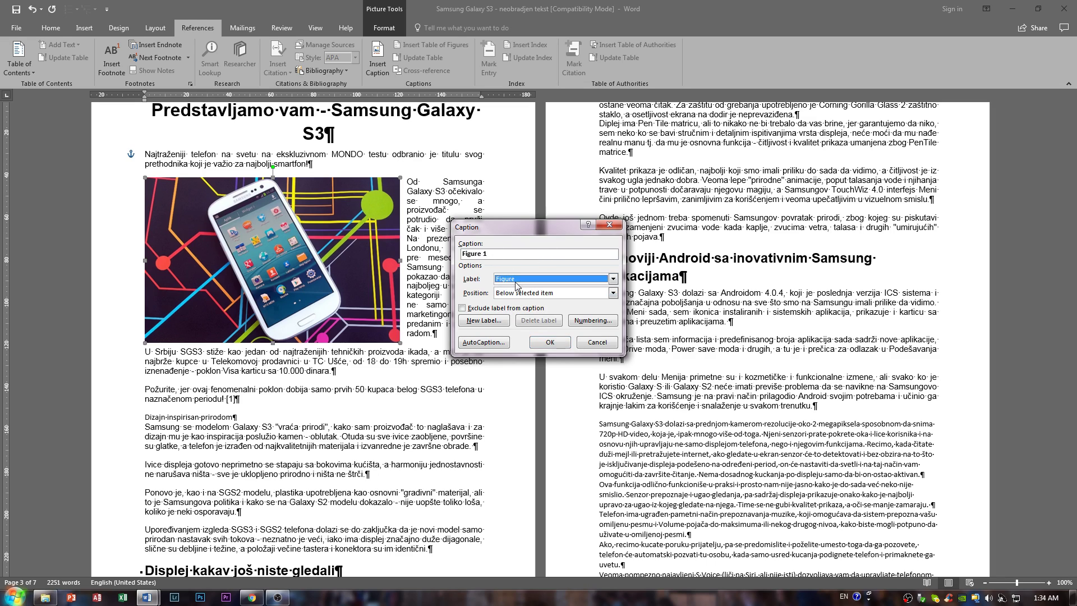
{"action": "left_click", "coordinate": [480, 318]}
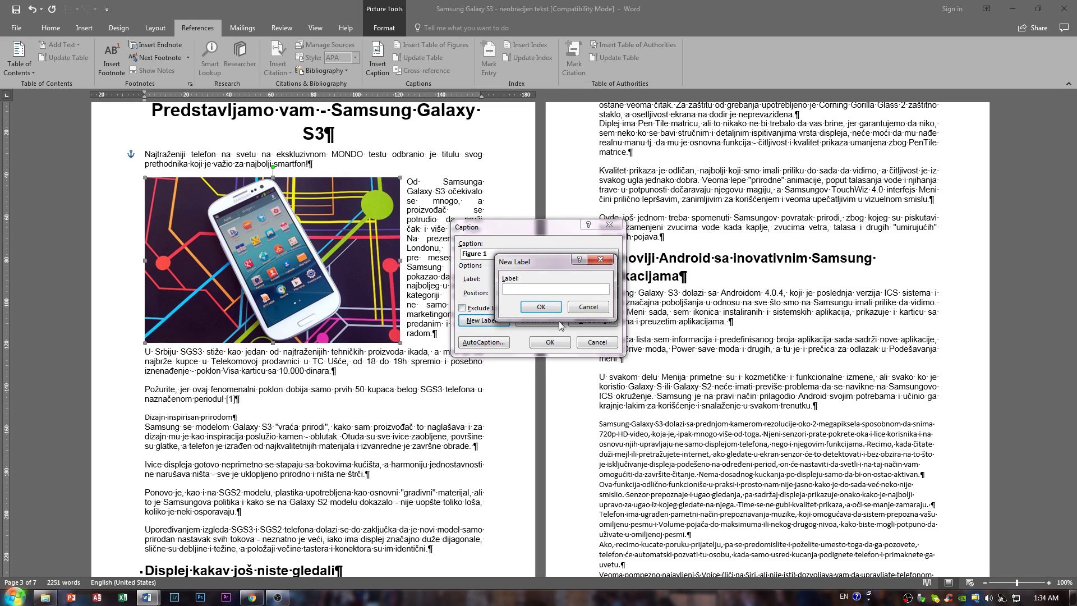
{"action": "type", "text": "Slika"}
{"action": "key", "text": "Return"}
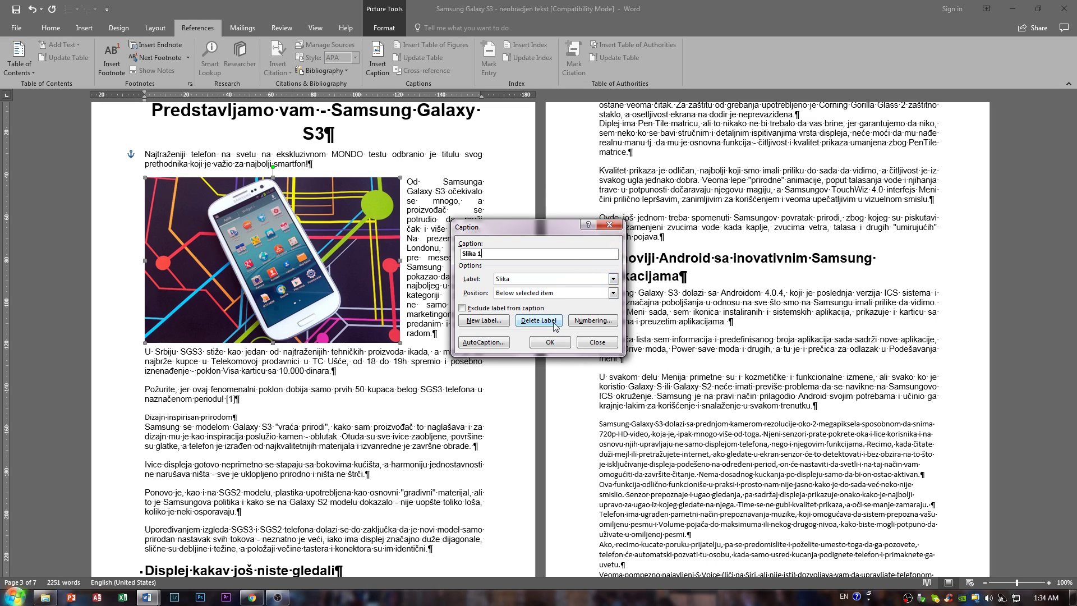
{"action": "left_click", "coordinate": [549, 342]}
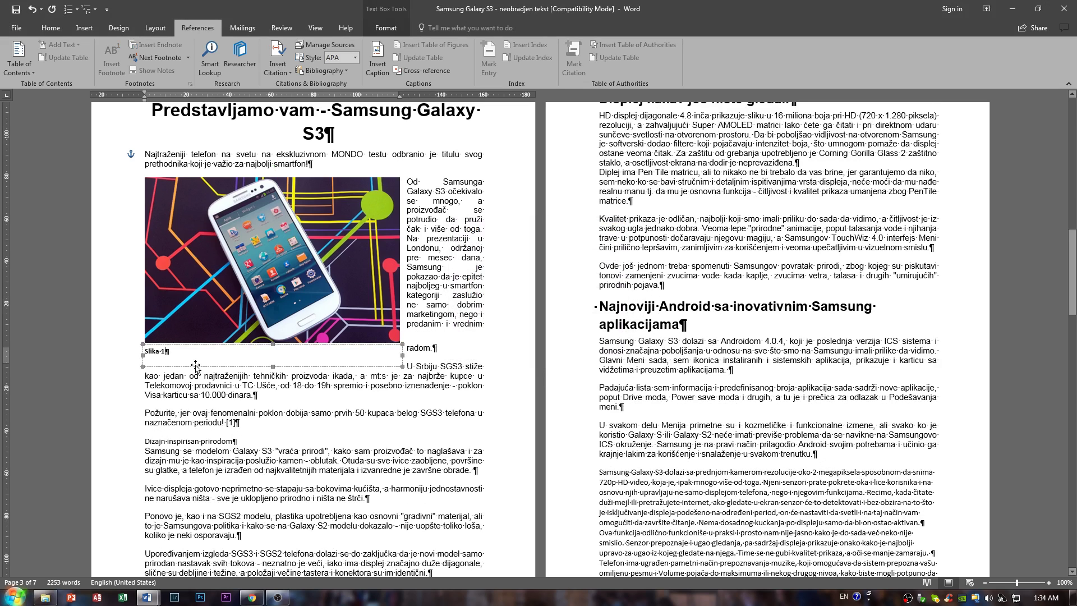
Insert a "Slika 2" caption at the end of the "Požurite" paragraph, and undo that insertion
{"action": "left_click", "coordinate": [312, 370]}
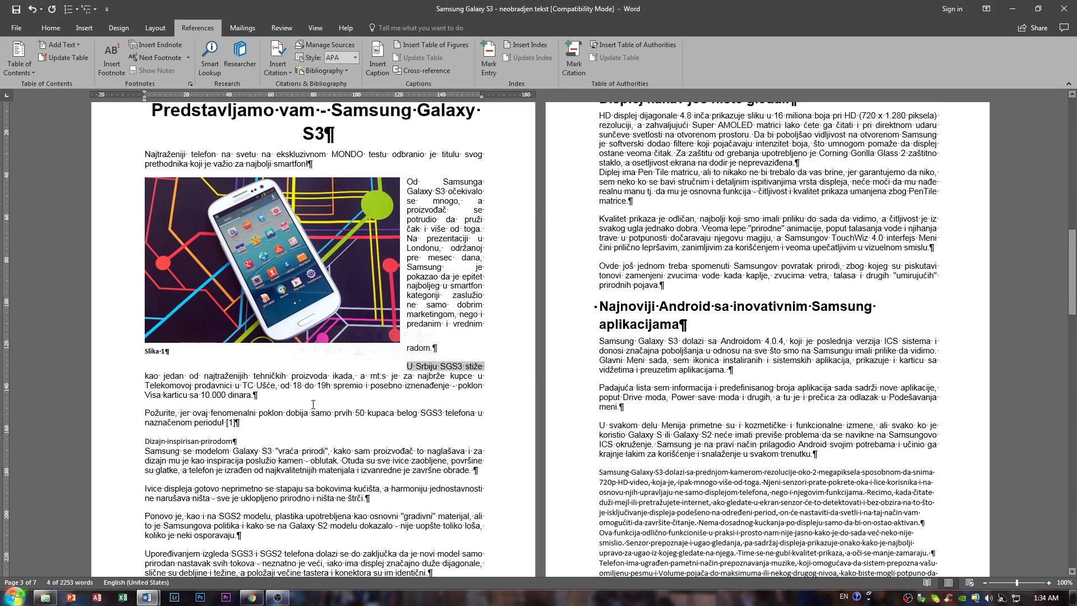
{"action": "scroll", "coordinate": [300, 331], "scroll_direction": "down", "scroll_amount": 4}
{"action": "left_click", "coordinate": [299, 327]}
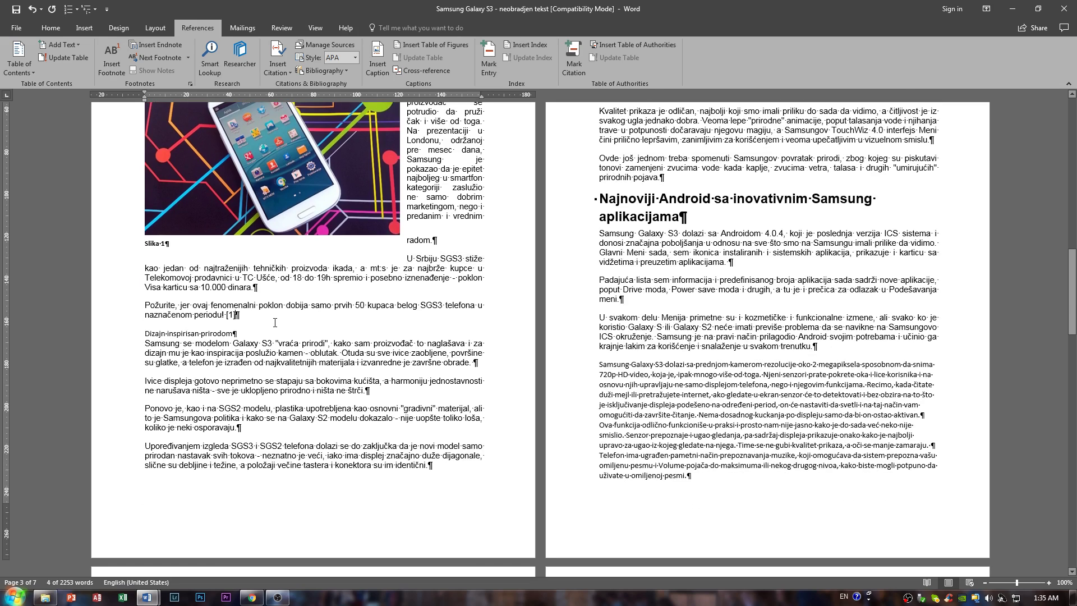
{"action": "left_click", "coordinate": [386, 77]}
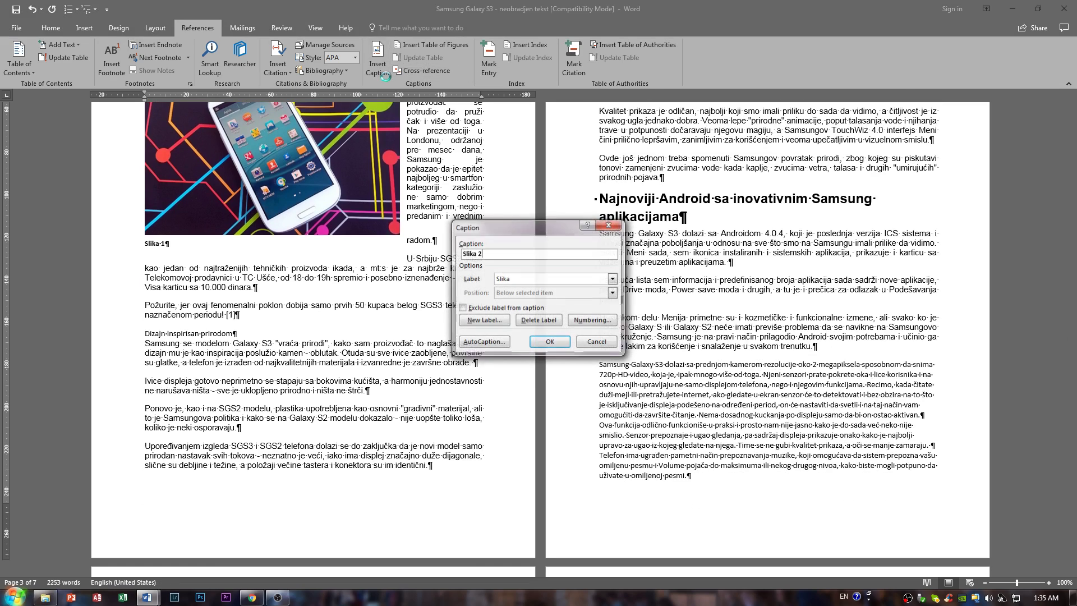
{"action": "left_click", "coordinate": [548, 342]}
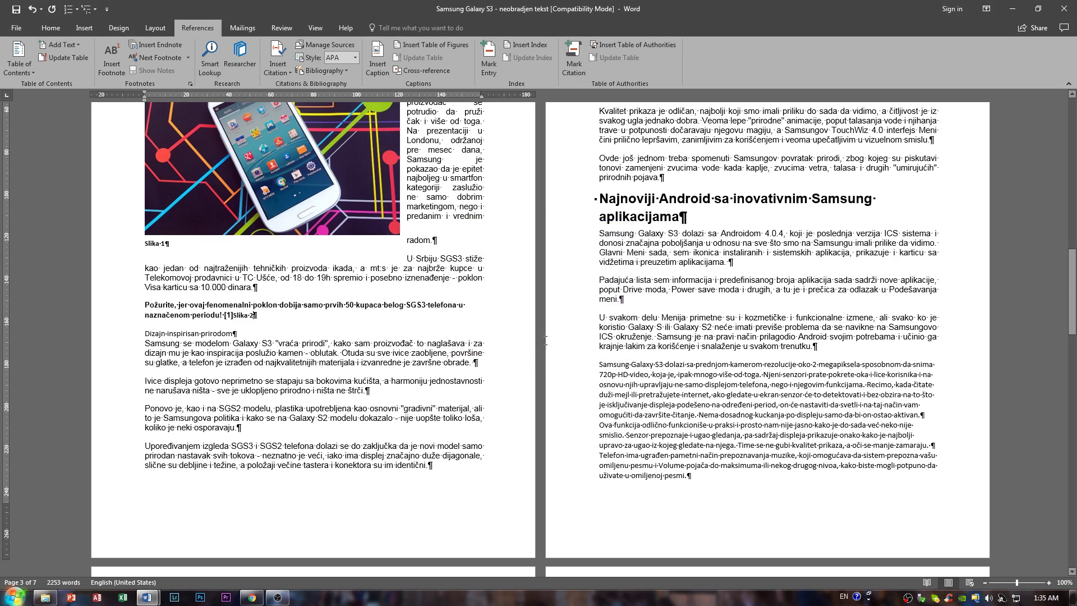
{"action": "key", "text": "ctrl+z"}
{"action": "scroll", "coordinate": [308, 259], "scroll_direction": "up", "scroll_amount": 3}
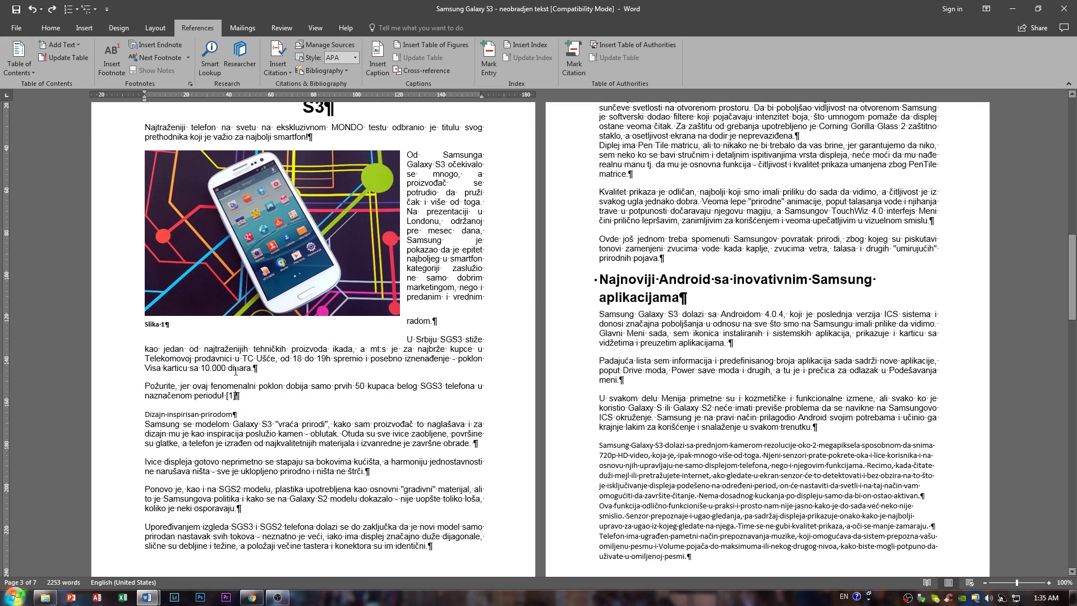
Examine the phone picture with its "Slika 1" caption box and the surrounding pages of the document
{"action": "left_click", "coordinate": [264, 289]}
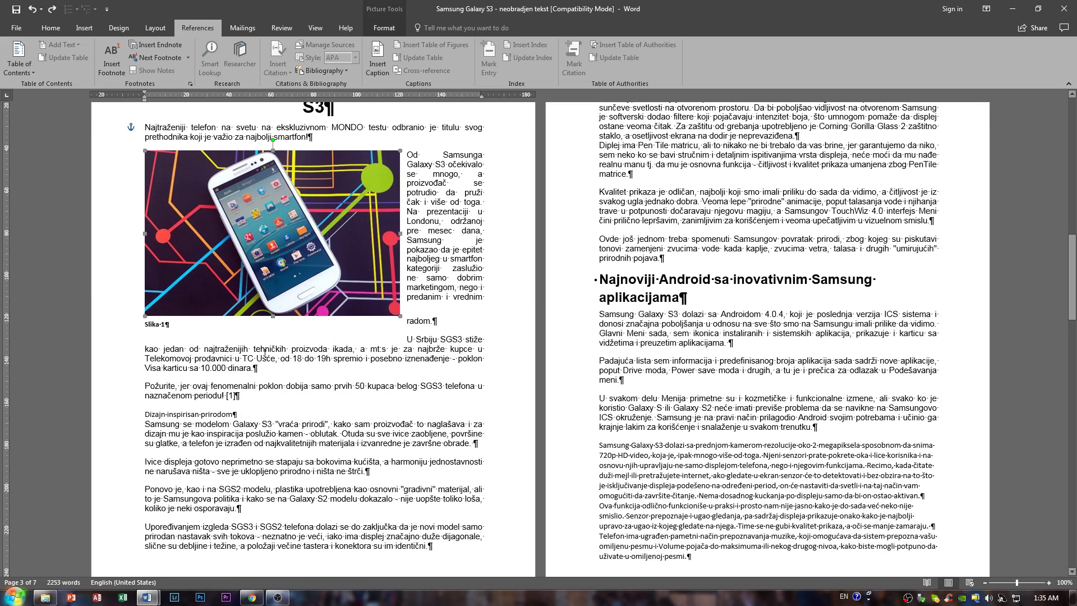
{"action": "left_click", "coordinate": [184, 335]}
{"action": "scroll", "coordinate": [199, 348], "scroll_direction": "up", "scroll_amount": 7}
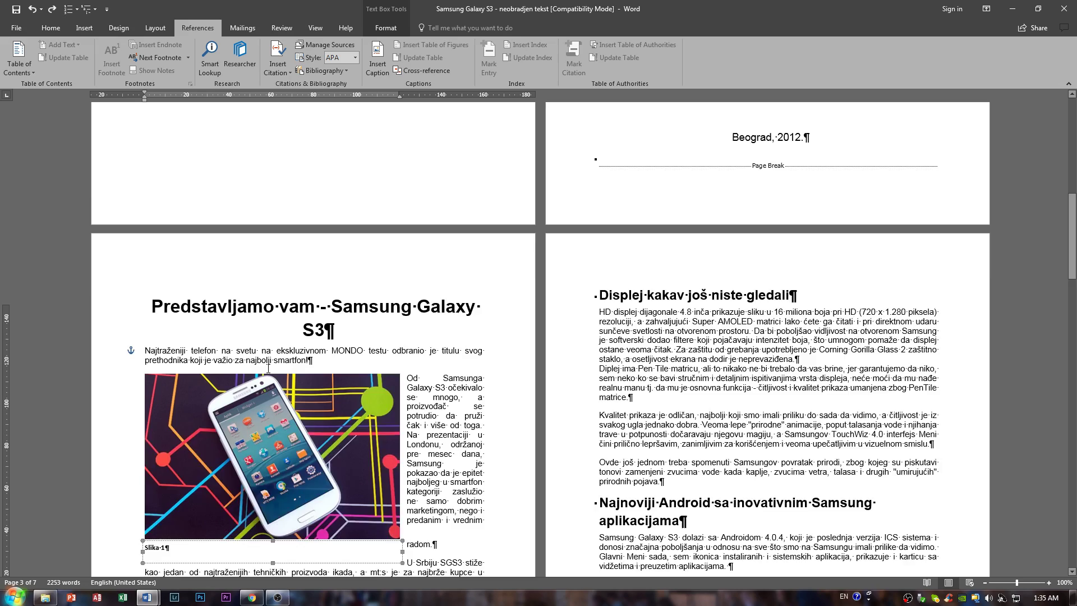
{"action": "scroll", "coordinate": [374, 336], "scroll_direction": "down", "scroll_amount": 2}
{"action": "scroll", "coordinate": [374, 336], "scroll_direction": "down", "scroll_amount": 5}
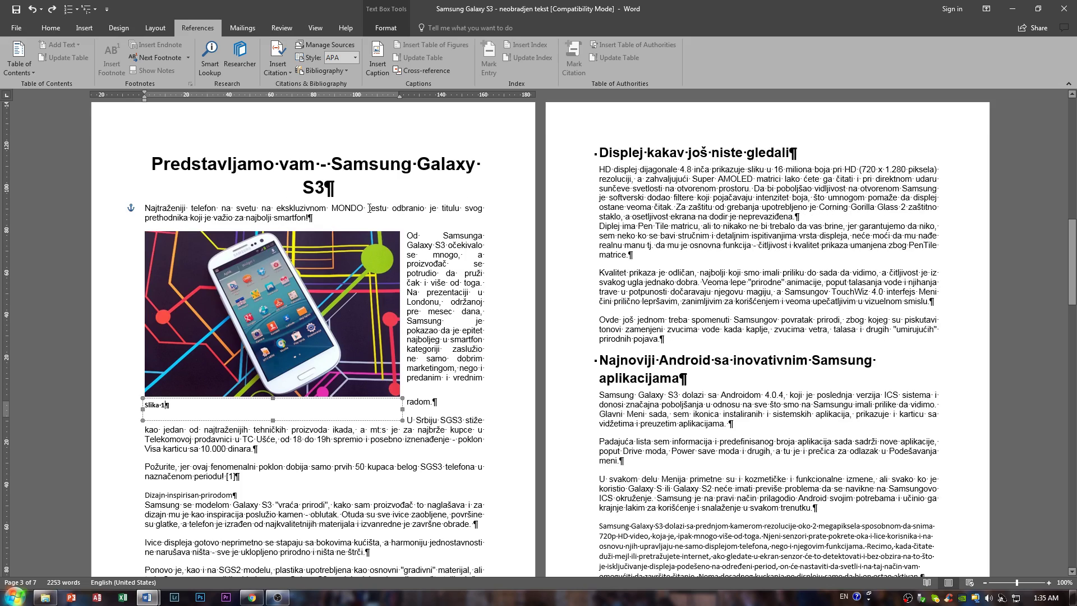
{"action": "scroll", "coordinate": [403, 385], "scroll_direction": "down", "scroll_amount": 2}
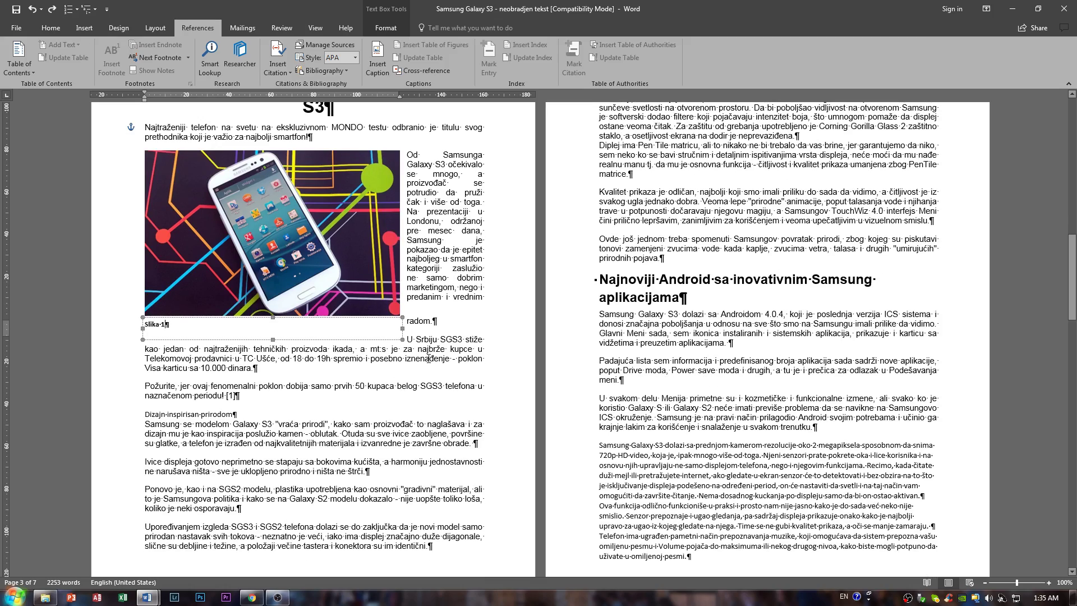
{"action": "scroll", "coordinate": [428, 358], "scroll_direction": "down", "scroll_amount": 2}
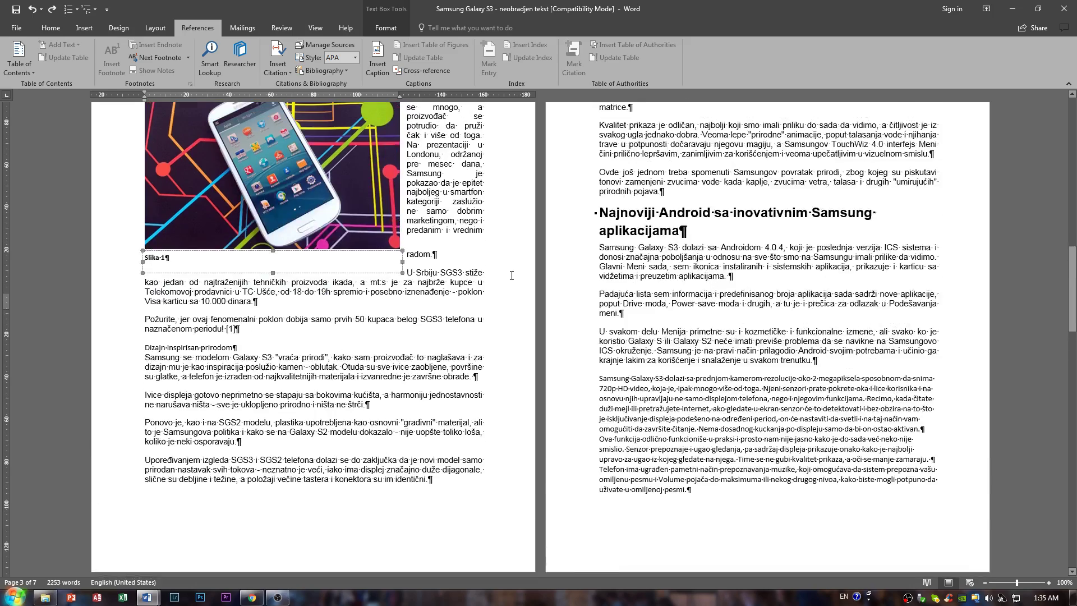
{"action": "scroll", "coordinate": [512, 275], "scroll_direction": "down", "scroll_amount": 4}
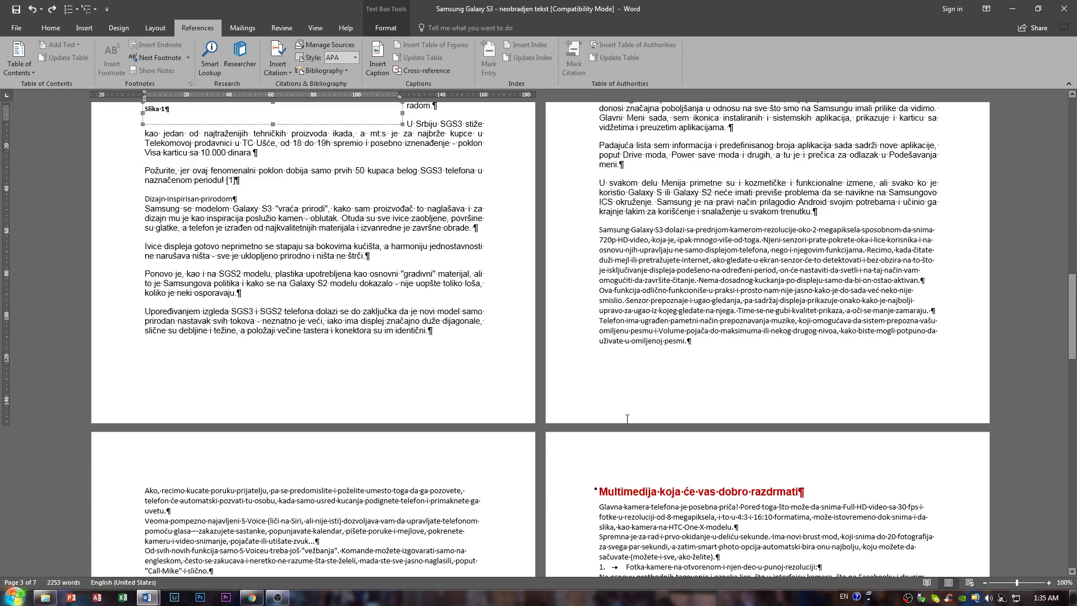
{"action": "scroll", "coordinate": [628, 418], "scroll_direction": "down", "scroll_amount": 8}
{"action": "scroll", "coordinate": [410, 352], "scroll_direction": "up", "scroll_amount": 15}
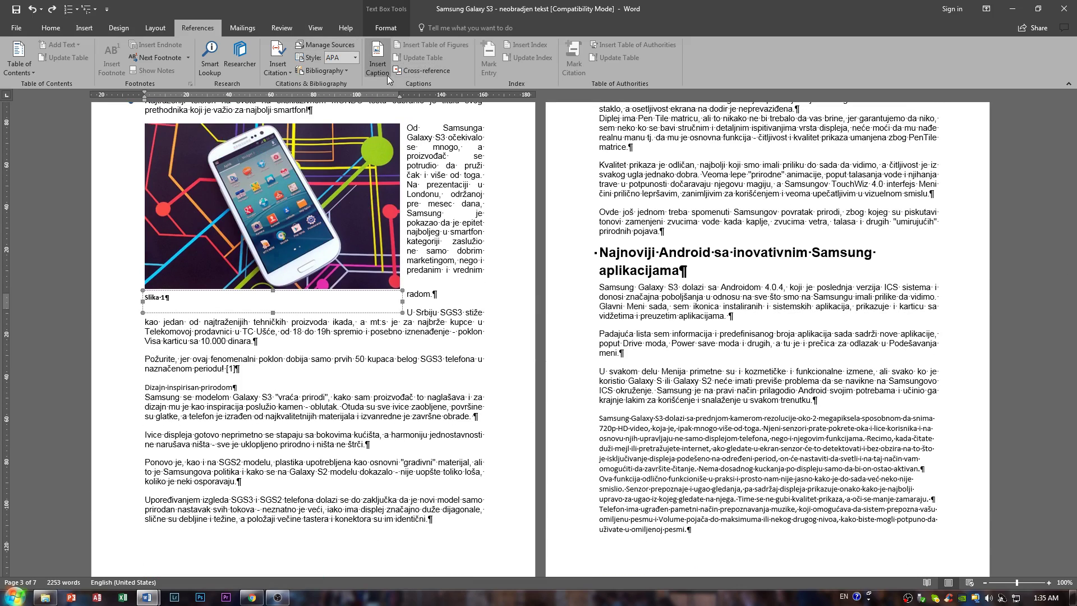
{"action": "scroll", "coordinate": [384, 223], "scroll_direction": "up", "scroll_amount": 1}
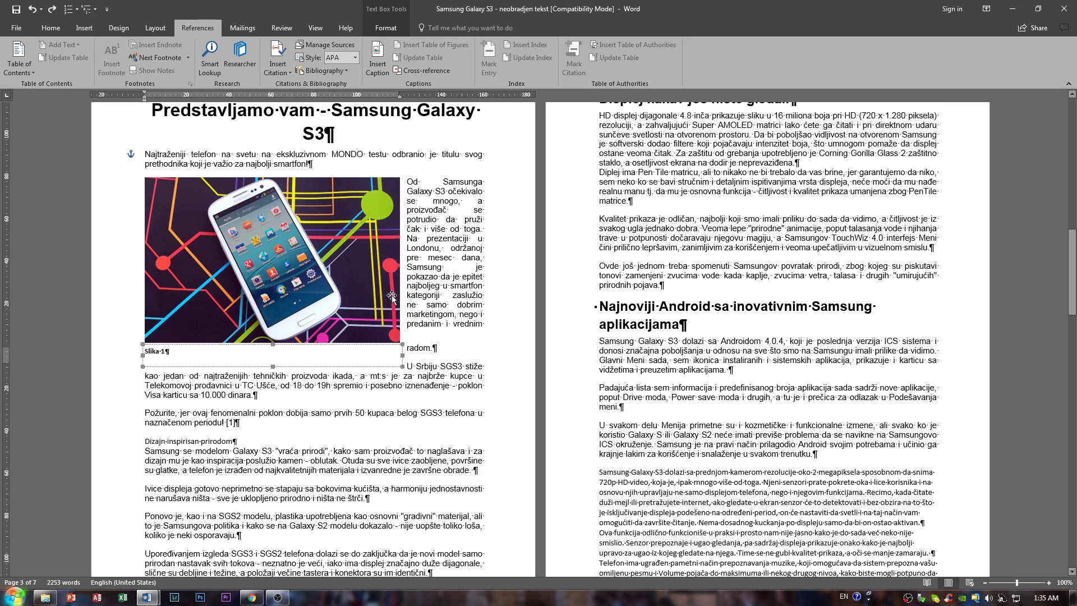